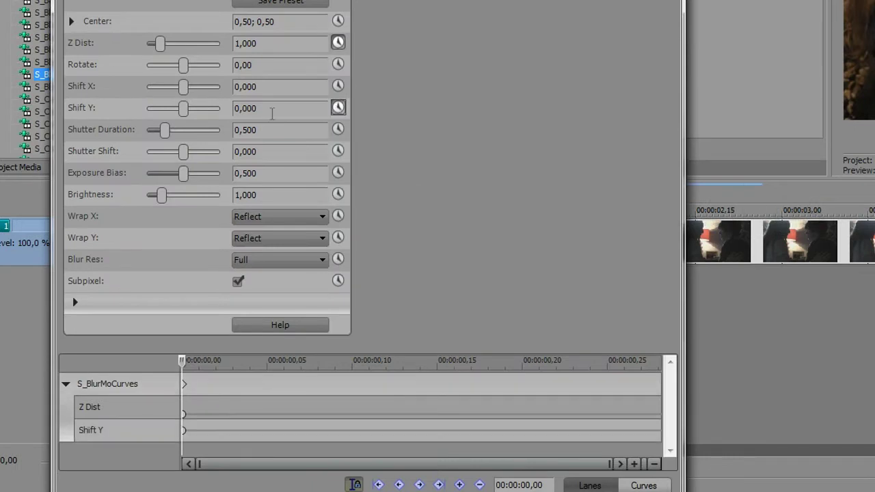
Add keyframes at 00:00:00,21 with Z Dist set to 0,930 and Shift Y to about -0,027.
{"action": "left_click", "coordinate": [501, 410]}
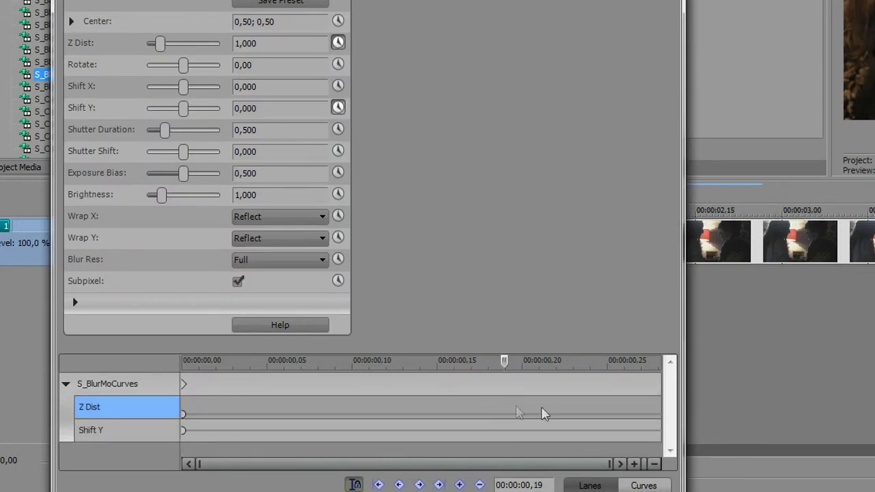
{"action": "left_click", "coordinate": [531, 405]}
{"action": "left_click", "coordinate": [161, 48]}
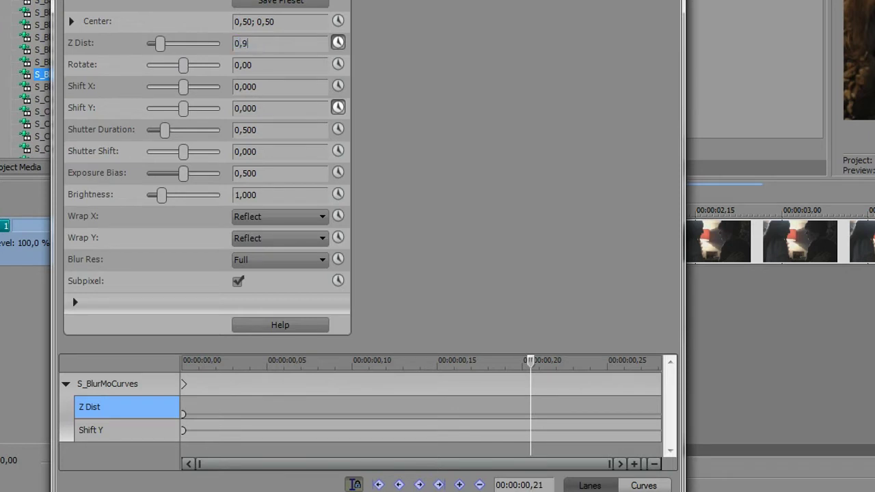
{"action": "key", "text": "Return"}
{"action": "left_click_drag", "start_coordinate": [189, 111], "coordinate": [183, 108]}
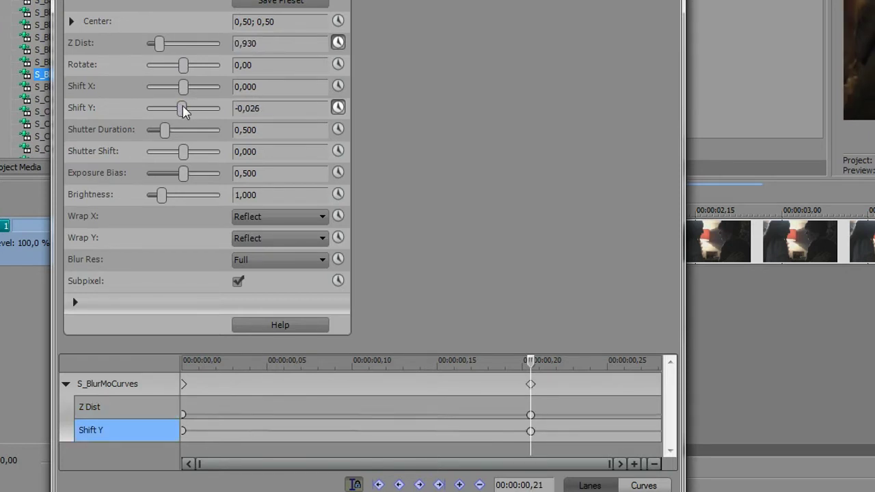
Add keyframes at 00:00:00,28 with Shift Y -0,500 and Z Dist about 0,616, and shift both to the clip's very end.
{"action": "left_click", "coordinate": [656, 416]}
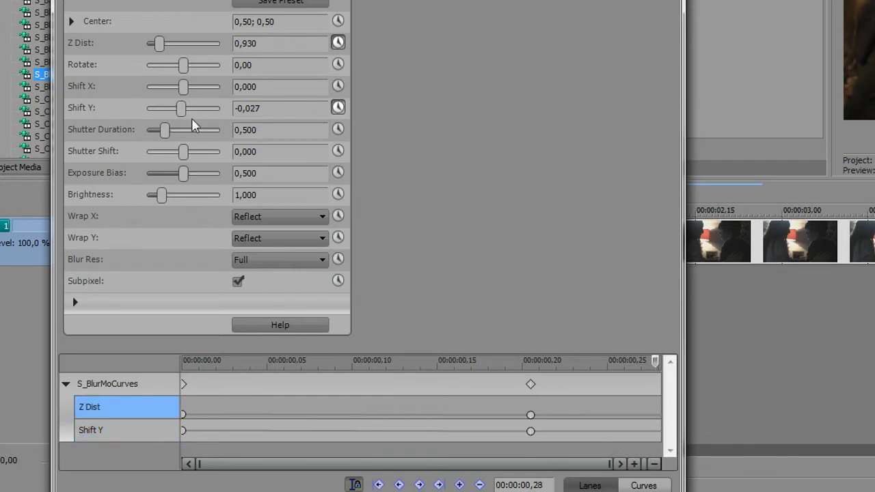
{"action": "left_click_drag", "start_coordinate": [183, 111], "coordinate": [136, 108]}
{"action": "left_click_drag", "start_coordinate": [161, 43], "coordinate": [158, 55]}
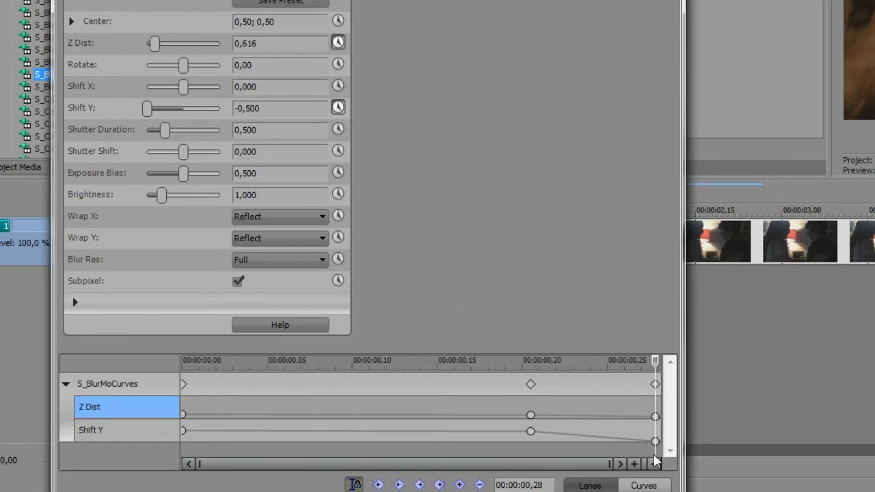
{"action": "left_click_drag", "start_coordinate": [655, 416], "coordinate": [674, 412]}
{"action": "left_click_drag", "start_coordinate": [655, 442], "coordinate": [673, 443]}
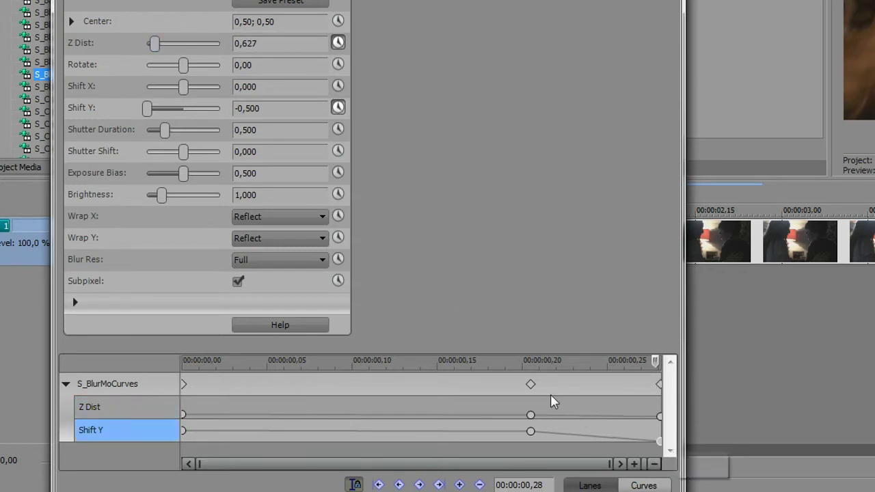
Set the S_BlurMoCurves keyframes at 00:00:00,21 to Slow Fade and close the effect settings.
{"action": "left_click", "coordinate": [531, 384]}
{"action": "right_click", "coordinate": [531, 415]}
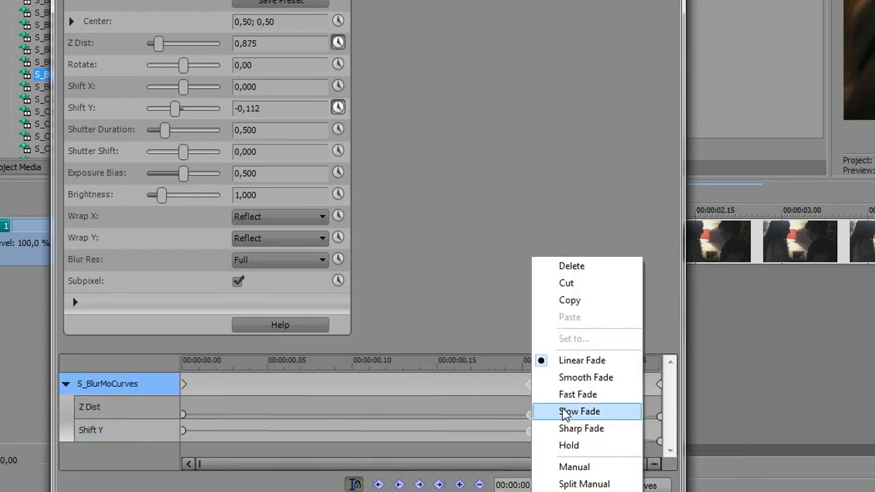
{"action": "left_click", "coordinate": [563, 410]}
{"action": "left_click", "coordinate": [673, 1]}
Play back the first clip and its transition into the second clip to check the blur movement.
{"action": "left_click", "coordinate": [215, 324]}
{"action": "key", "text": "space"}
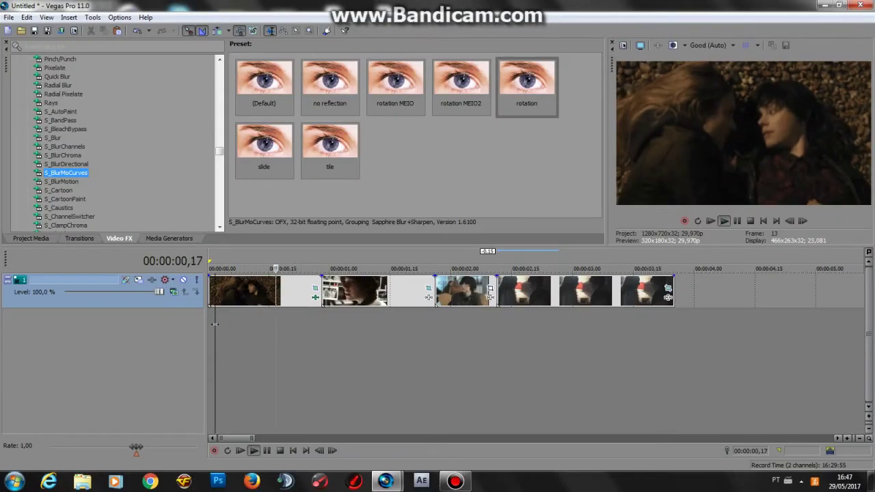
{"action": "key", "text": "space"}
{"action": "key", "text": "space"}
{"action": "key", "text": "space"}
{"action": "left_click", "coordinate": [269, 333]}
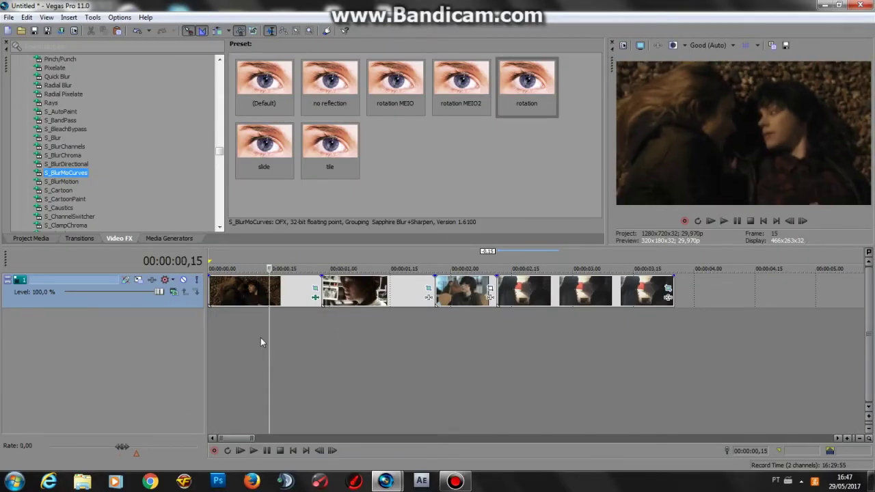
{"action": "left_click_drag", "start_coordinate": [261, 338], "coordinate": [360, 342]}
{"action": "left_click", "coordinate": [257, 340]}
{"action": "key", "text": "space"}
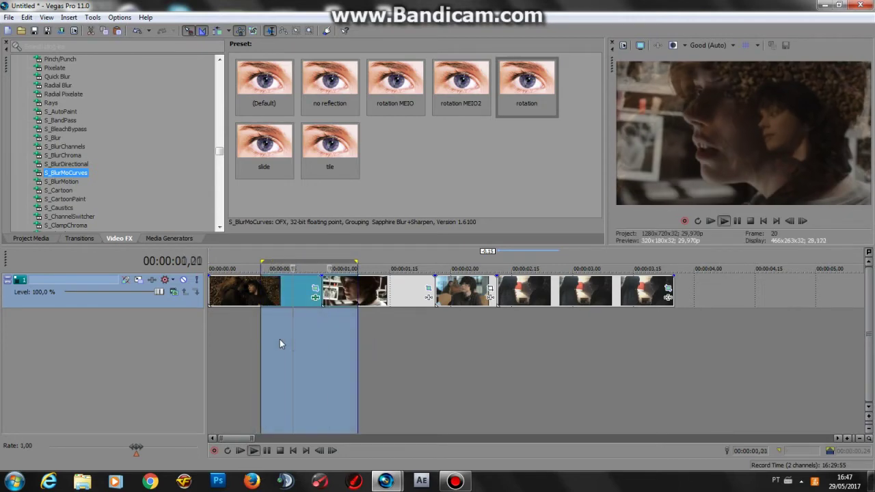
{"action": "left_click", "coordinate": [299, 342]}
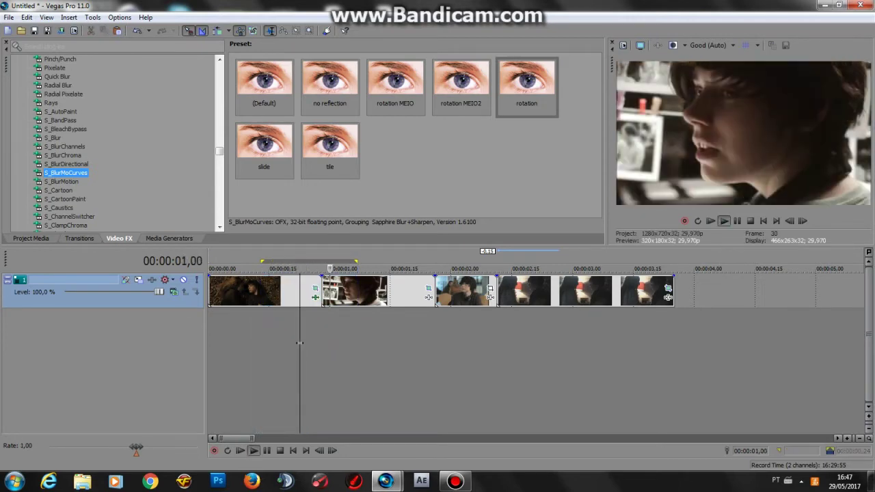
{"action": "left_click", "coordinate": [322, 348]}
{"action": "left_click", "coordinate": [329, 346]}
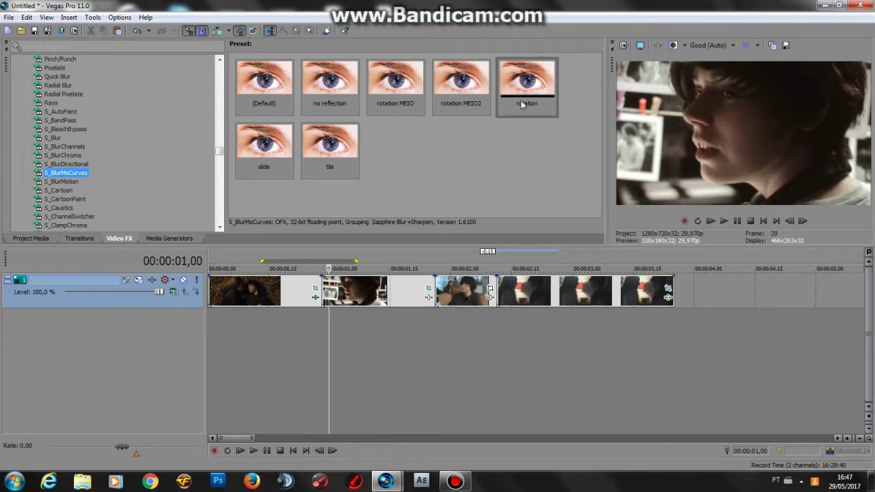
Apply the S_BlurMoCurves rotation preset to the second clip with Shift Y 0,500 and Z Dist 1,647, and enable animation for both parameters.
{"action": "left_click_drag", "start_coordinate": [525, 80], "coordinate": [380, 293]}
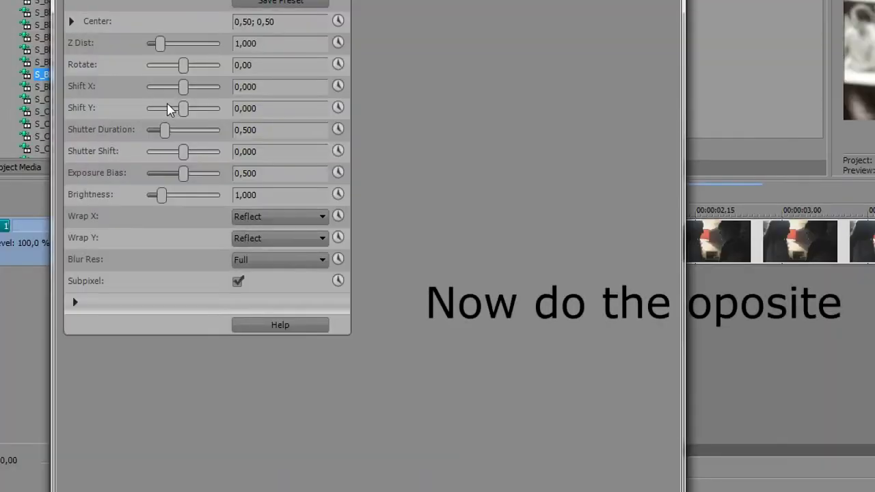
{"action": "left_click_drag", "start_coordinate": [183, 109], "coordinate": [220, 109]}
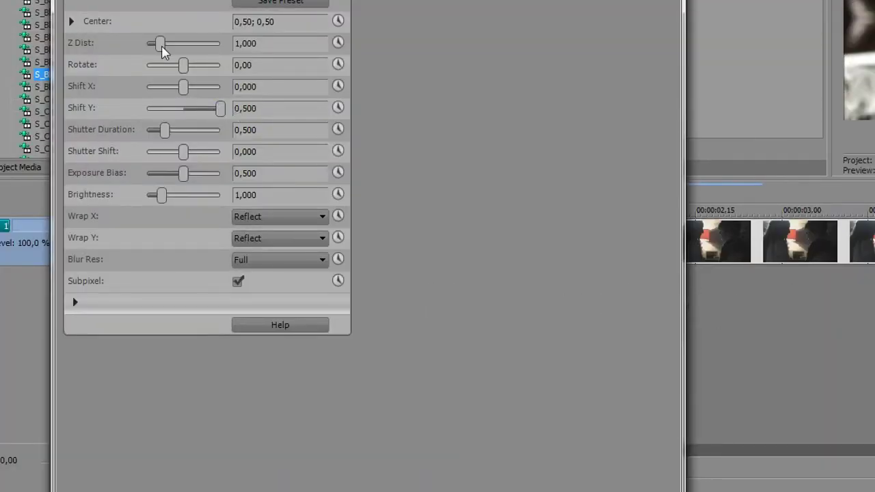
{"action": "left_click_drag", "start_coordinate": [171, 45], "coordinate": [171, 45]}
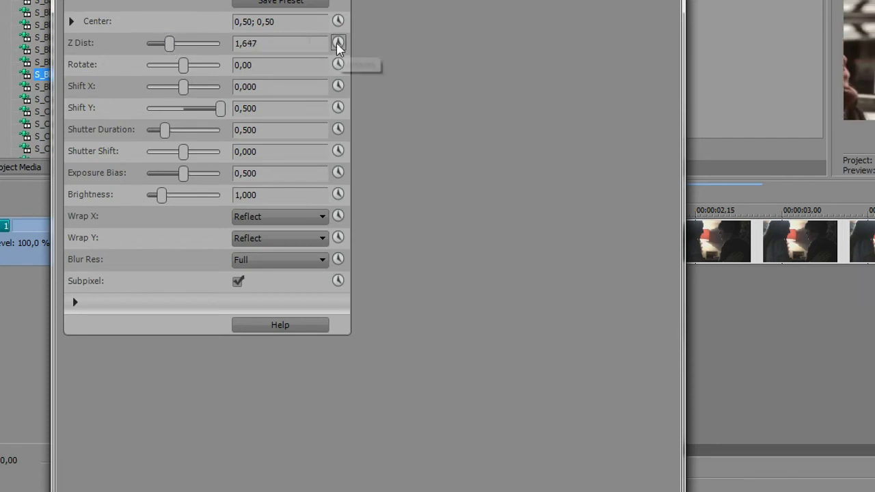
{"action": "left_click", "coordinate": [338, 43]}
{"action": "left_click", "coordinate": [337, 107]}
Add keyframes at about 00:00:00,08 with Shift Y set to 0 and Z Dist to 1.
{"action": "left_click", "coordinate": [312, 384]}
{"action": "left_click", "coordinate": [277, 108]}
{"action": "type", "text": "0"}
{"action": "left_click", "coordinate": [280, 44]}
{"action": "type", "text": "1"}
{"action": "key", "text": "Return"}
Add keyframes at 00:00:00,28 with Shift Y about -0,028 and Z Dist 0,930, and shift both to the clip's very end.
{"action": "left_click", "coordinate": [654, 415]}
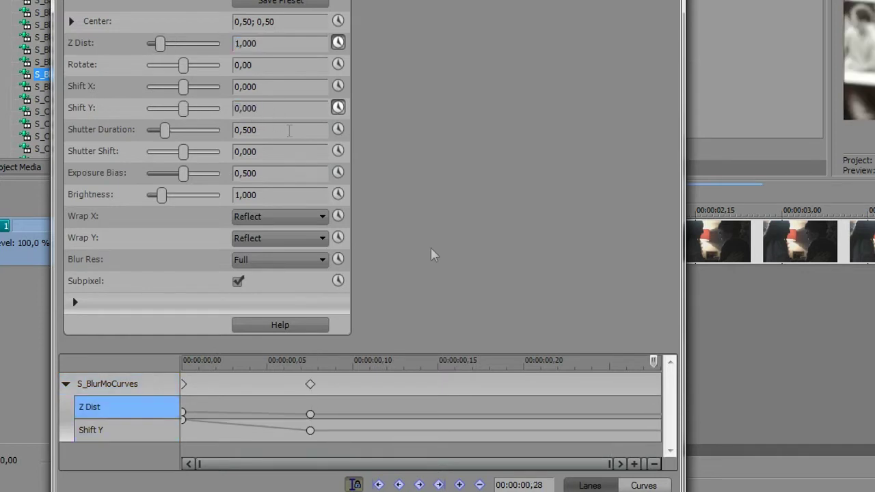
{"action": "left_click_drag", "start_coordinate": [183, 109], "coordinate": [180, 109]}
{"action": "left_click", "coordinate": [162, 48]}
{"action": "left_click_drag", "start_coordinate": [163, 51], "coordinate": [161, 50]}
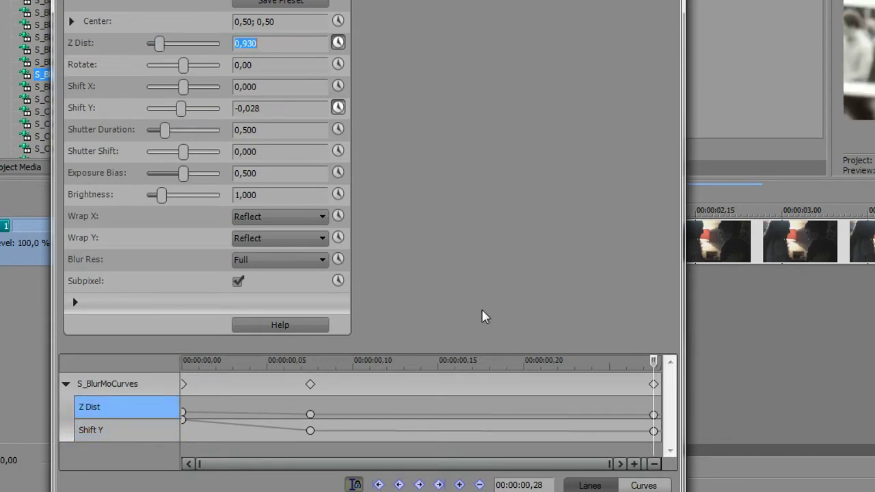
{"action": "left_click", "coordinate": [655, 431]}
{"action": "left_click_drag", "start_coordinate": [676, 427], "coordinate": [671, 415]}
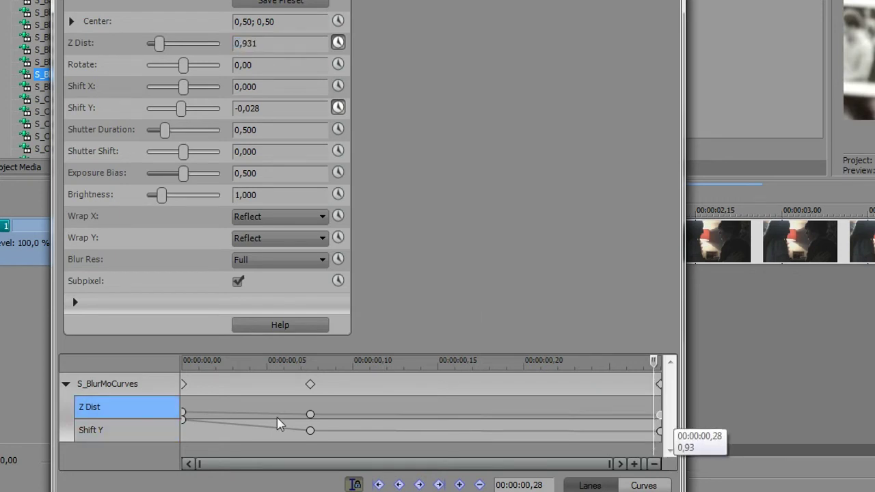
Set the second clip's first S_BlurMoCurves keyframes to Fast Fade and close the effect settings.
{"action": "left_click", "coordinate": [182, 418]}
{"action": "right_click", "coordinate": [184, 419]}
{"action": "left_click", "coordinate": [200, 393]}
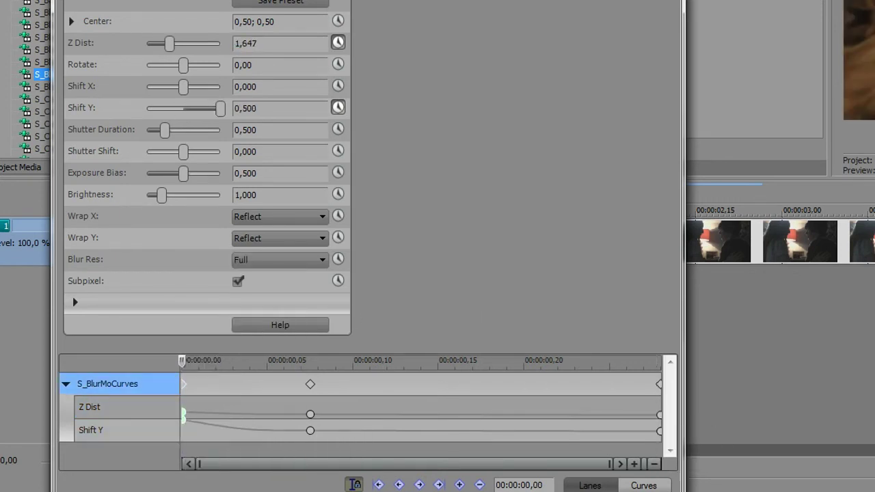
{"action": "left_click", "coordinate": [494, 26]}
Select a time range from the project start across the first two clips and play it back.
{"action": "left_click_drag", "start_coordinate": [457, 340], "coordinate": [31, 344]}
{"action": "left_click", "coordinate": [213, 341]}
{"action": "key", "text": "space"}
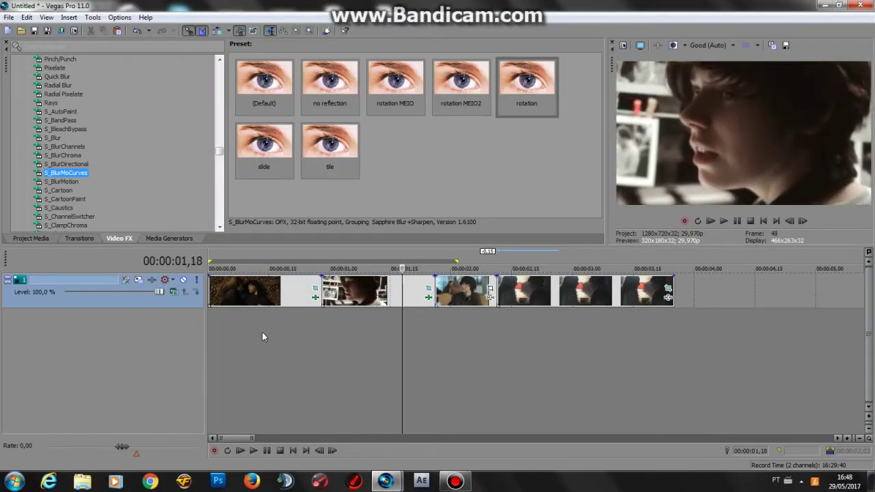
{"action": "key", "text": "space"}
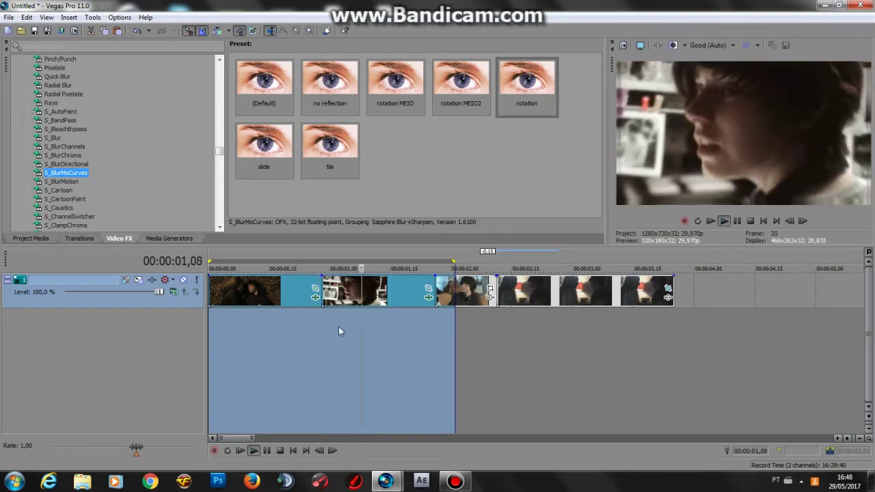
Reopen the second clip's S_BlurMoCurves settings and add a Shift Y keyframe at 00:00:00,12.
{"action": "left_click", "coordinate": [333, 338]}
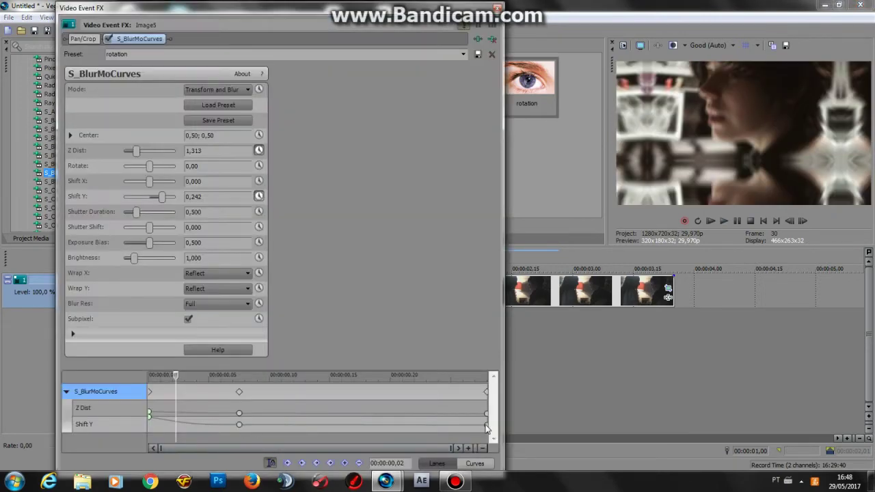
{"action": "double_click", "coordinate": [302, 424]}
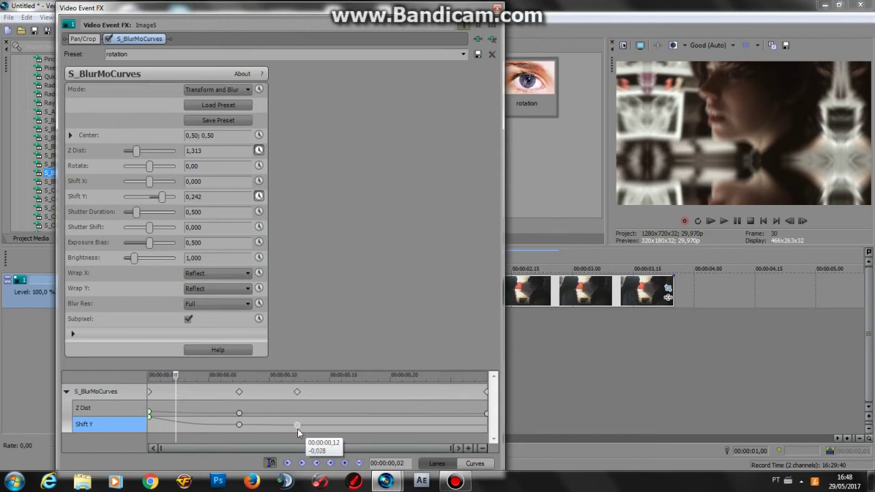
Switch to the Untitled (21).veg project, play its matching transition, and examine the Shift Y keyframe values on the jhguty clip.
{"action": "left_click", "coordinate": [387, 481]}
{"action": "left_click", "coordinate": [366, 435]}
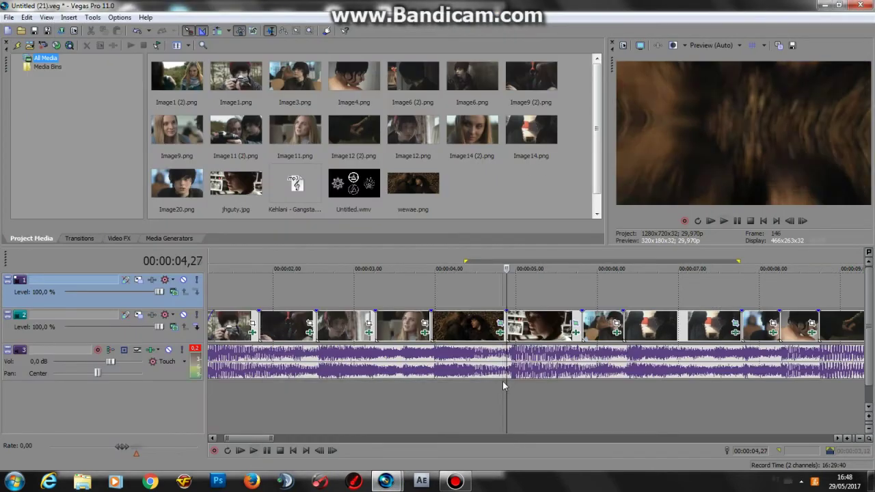
{"action": "left_click", "coordinate": [503, 382]}
{"action": "key", "text": "space"}
{"action": "key", "text": "space"}
{"action": "left_click", "coordinate": [576, 333]}
{"action": "key", "text": "alt+Tab"}
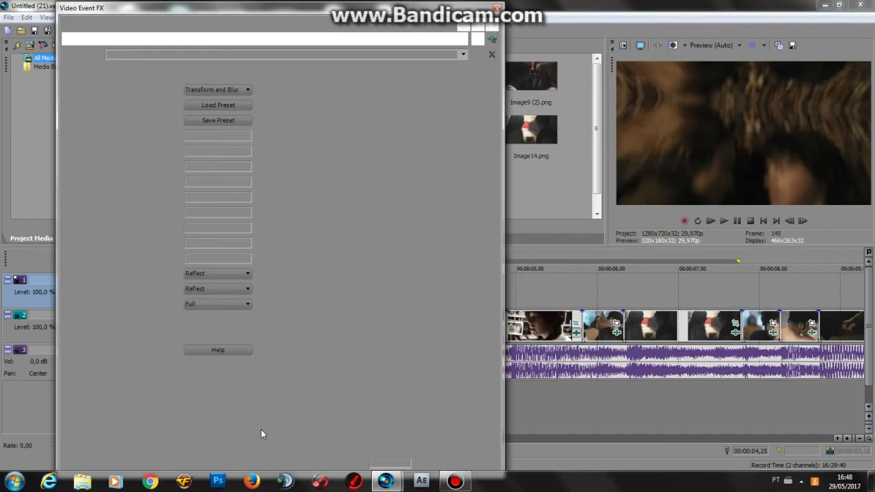
{"action": "left_click", "coordinate": [207, 425]}
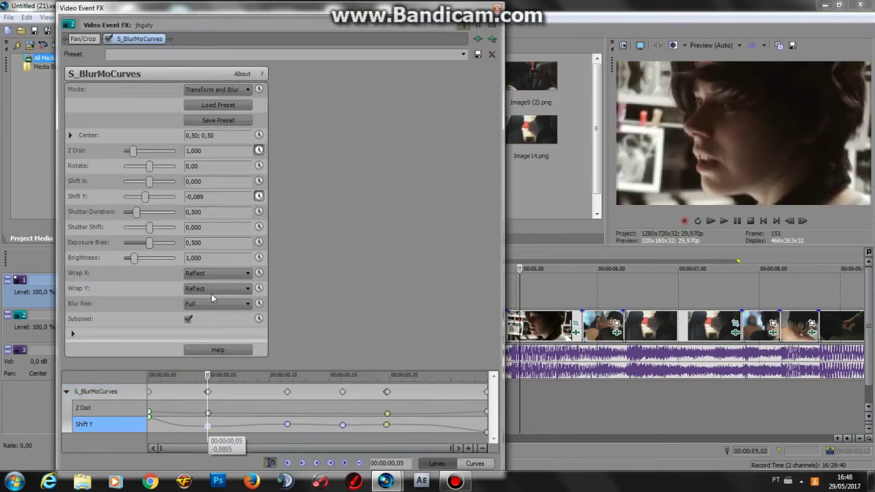
Return to the unsaved Untitled project and set Shift Y to -0,089 at the second clip's 00:00:00,08 keyframe.
{"action": "left_click", "coordinate": [386, 481]}
{"action": "left_click", "coordinate": [412, 436]}
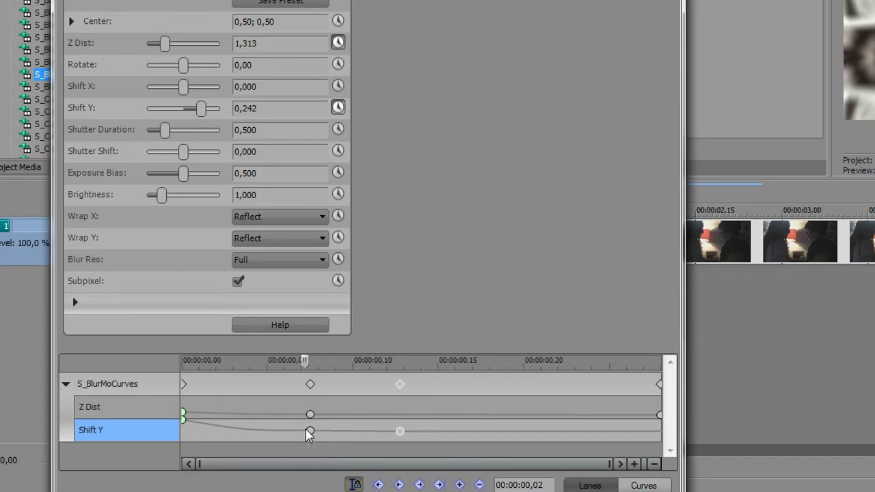
{"action": "left_click", "coordinate": [310, 431]}
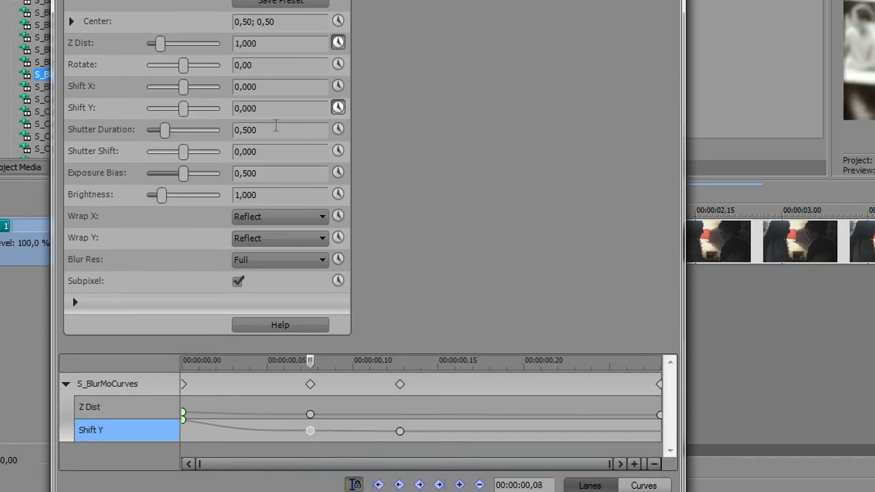
{"action": "left_click_drag", "start_coordinate": [271, 109], "coordinate": [58, 100]}
{"action": "left_click_drag", "start_coordinate": [182, 110], "coordinate": [179, 110]}
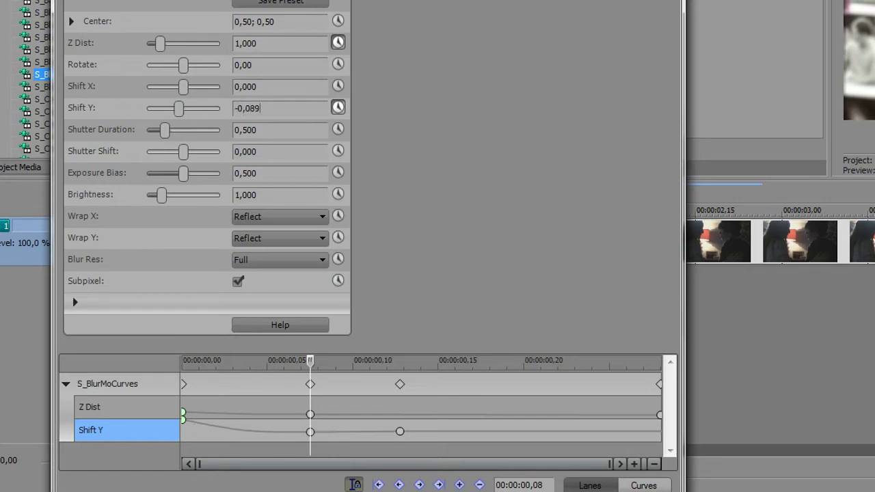
{"action": "key", "text": "Return"}
Set Shift Y to 0,037 at the 00:00:00,12 keyframe.
{"action": "left_click", "coordinate": [400, 431]}
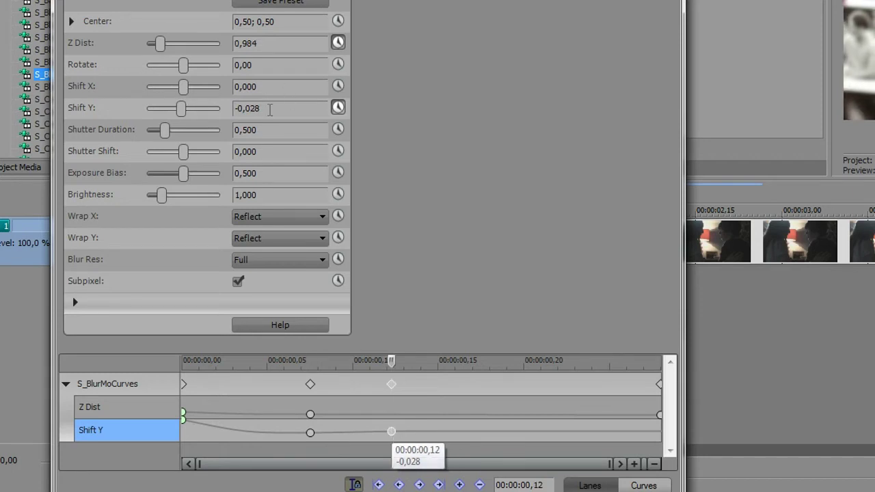
{"action": "left_click", "coordinate": [235, 108]}
{"action": "left_click", "coordinate": [240, 110]}
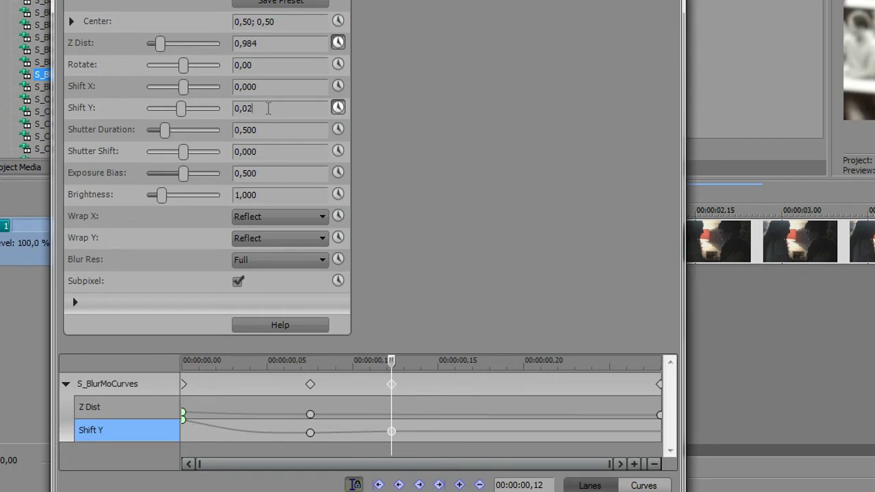
{"action": "key", "text": "Return"}
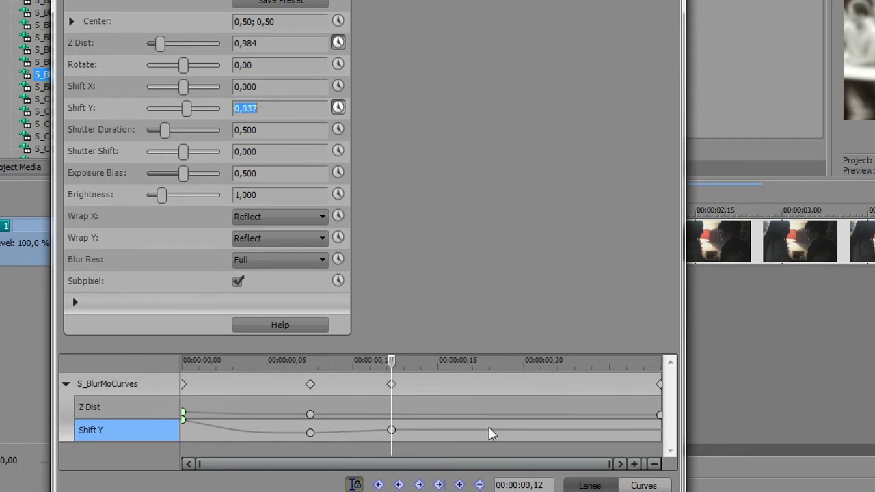
Add a Shift Y keyframe at 00:00:00,18 with a value of about -0,121.
{"action": "left_click", "coordinate": [489, 427]}
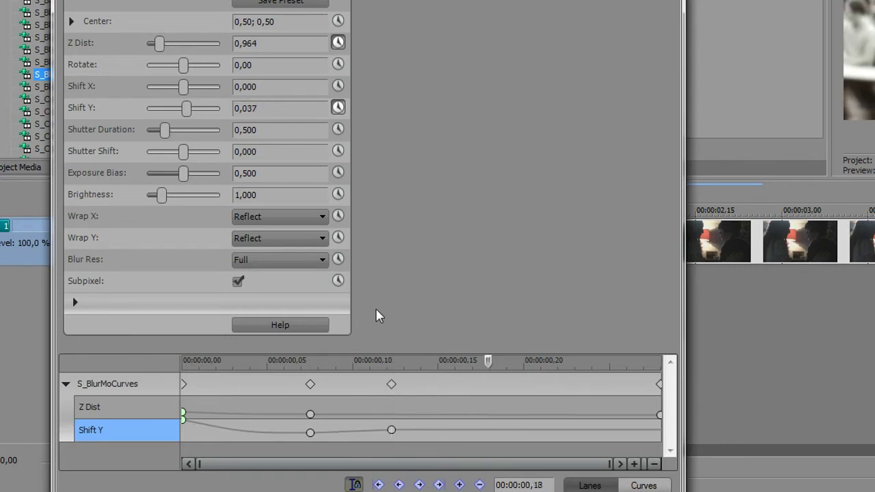
{"action": "type", "text": "-10"}
{"action": "key", "text": "Return"}
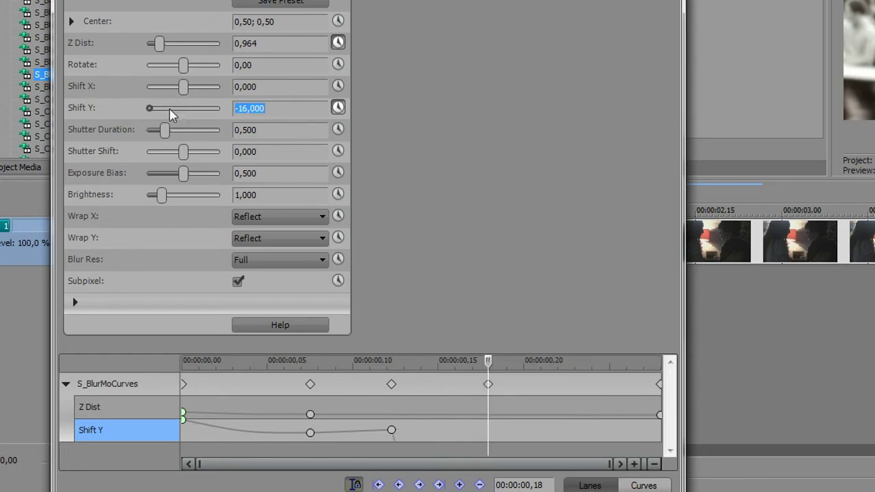
{"action": "left_click", "coordinate": [162, 109]}
{"action": "left_click_drag", "start_coordinate": [147, 109], "coordinate": [175, 109]}
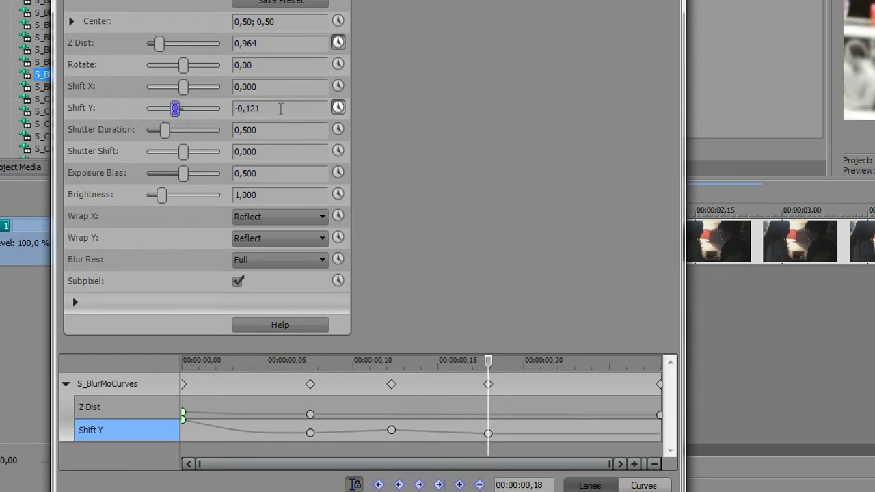
Set Shift Y to -0,016 at the 00:00:00,18 keyframe and to 0,000 at 00:00:00,28.
{"action": "left_click", "coordinate": [280, 109]}
{"action": "key", "text": "BackSpace"}
{"action": "key", "text": "BackSpace"}
{"action": "key", "text": "BackSpace"}
{"action": "type", "text": "016"}
{"action": "key", "text": "Return"}
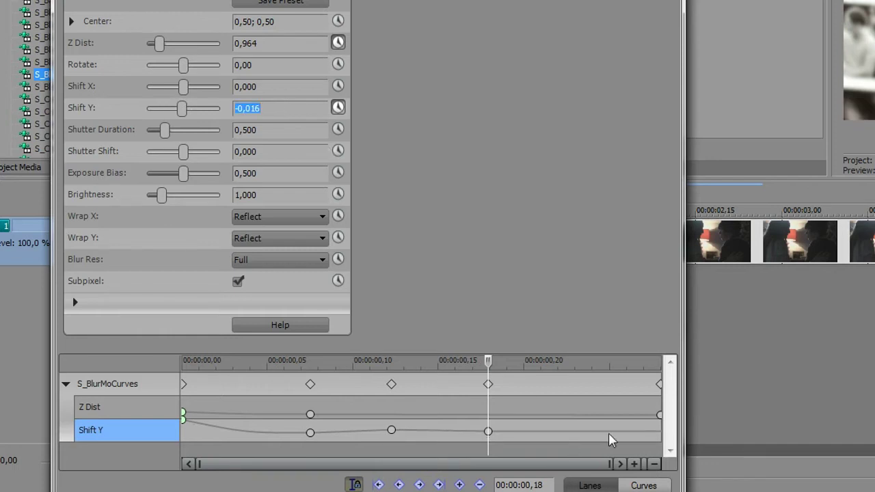
{"action": "left_click", "coordinate": [658, 434]}
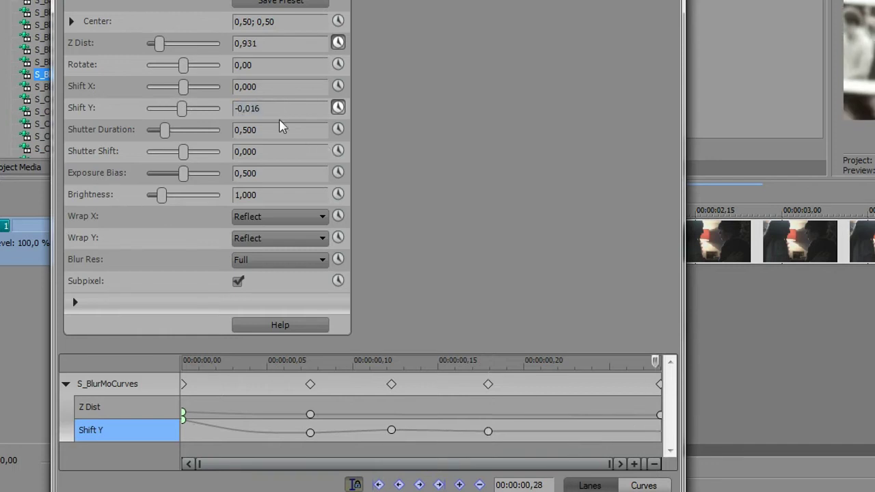
{"action": "key", "text": "Return"}
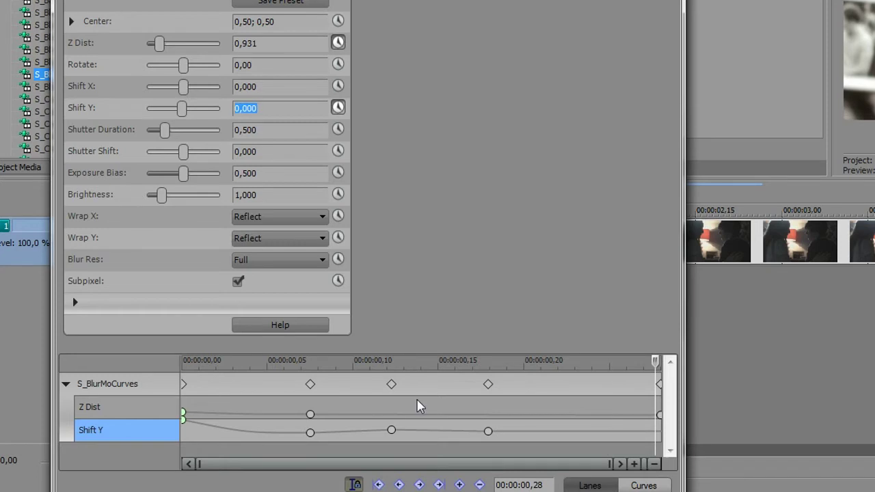
Delete the stray Shift Y keyframe and move the middle keyframes earlier, to about 00:00:00,06, 00:00:00,10 and 00:00:00,16.
{"action": "left_click_drag", "start_coordinate": [294, 389], "coordinate": [488, 418]}
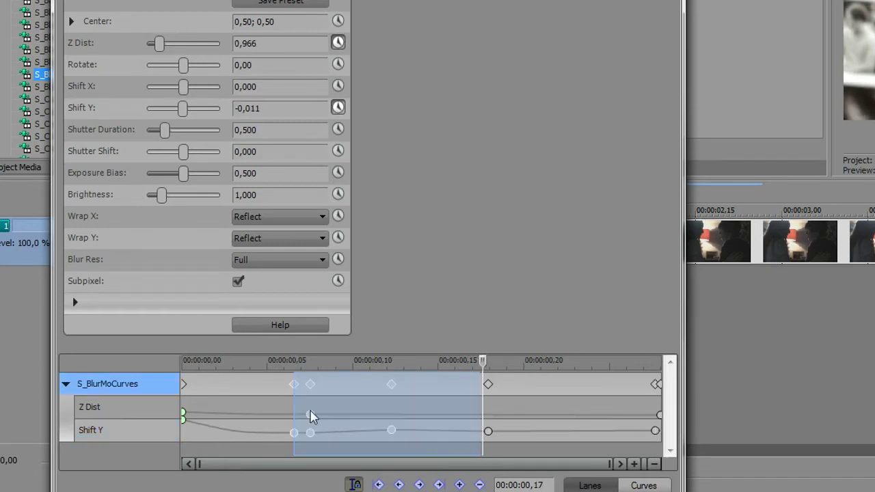
{"action": "left_click", "coordinate": [283, 398]}
{"action": "left_click", "coordinate": [295, 430]}
{"action": "key", "text": "Delete"}
{"action": "left_click_drag", "start_coordinate": [292, 383], "coordinate": [468, 433]}
{"action": "left_click_drag", "start_coordinate": [365, 431], "coordinate": [354, 431]}
{"action": "left_click_drag", "start_coordinate": [257, 384], "coordinate": [480, 423]}
{"action": "left_click", "coordinate": [480, 428]}
Apply Smooth Fade to the selected middle keyframes of Z Dist and Shift Y.
{"action": "right_click", "coordinate": [461, 430]}
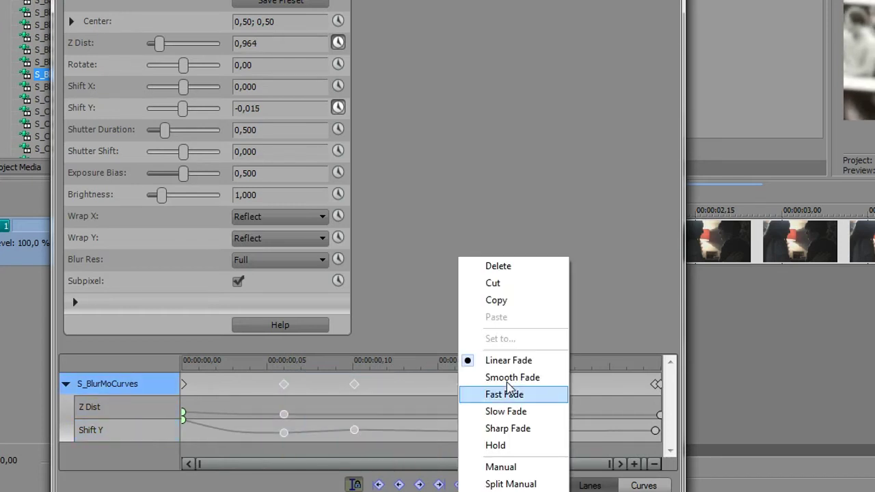
{"action": "left_click", "coordinate": [525, 378]}
{"action": "left_click", "coordinate": [541, 434]}
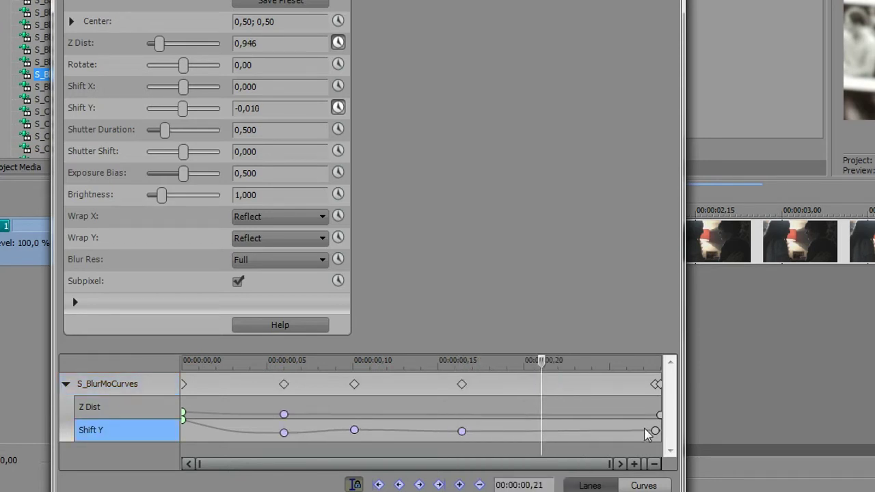
Set Shift Y to 0 at its last keyframe and move that keyframe earlier to about 00:00:00,21.
{"action": "left_click_drag", "start_coordinate": [654, 432], "coordinate": [622, 431]}
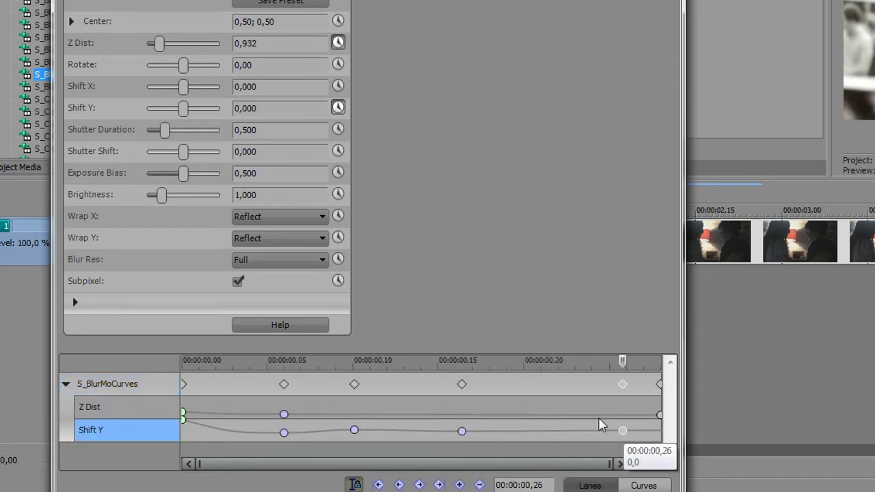
{"action": "left_click_drag", "start_coordinate": [183, 108], "coordinate": [180, 110]}
{"action": "left_click", "coordinate": [290, 114]}
{"action": "type", "text": "0"}
{"action": "key", "text": "Return"}
{"action": "left_click_drag", "start_coordinate": [622, 432], "coordinate": [550, 430]}
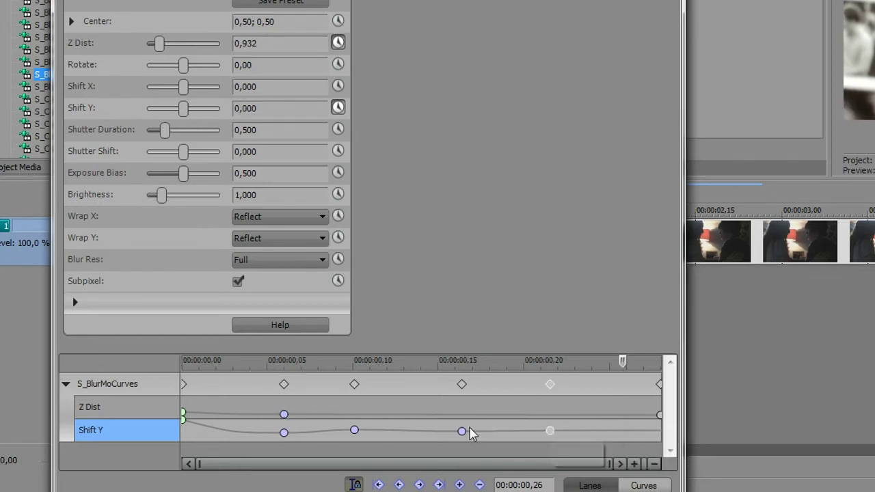
Check the matching keyframe in the Untitled (21).veg project and apply Slow Fade to the Shift Y keyframe at about 00:00:00,21.
{"action": "left_click", "coordinate": [462, 431]}
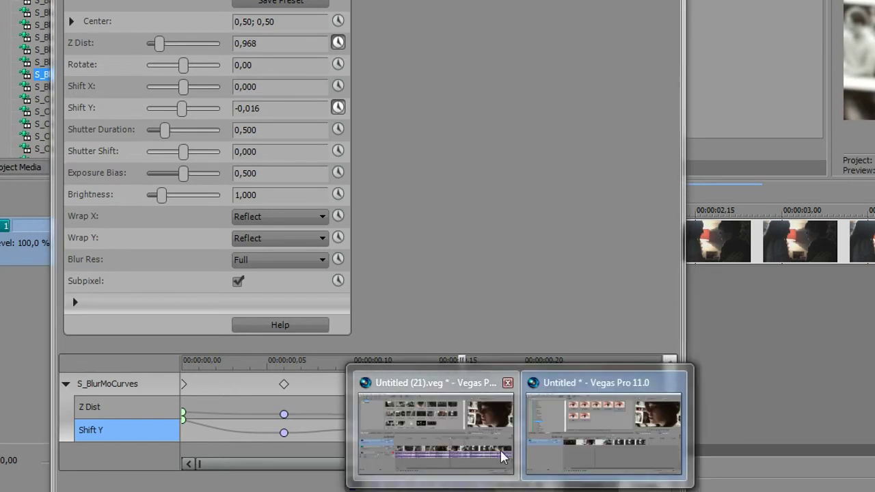
{"action": "left_click", "coordinate": [527, 471]}
{"action": "left_click", "coordinate": [519, 432]}
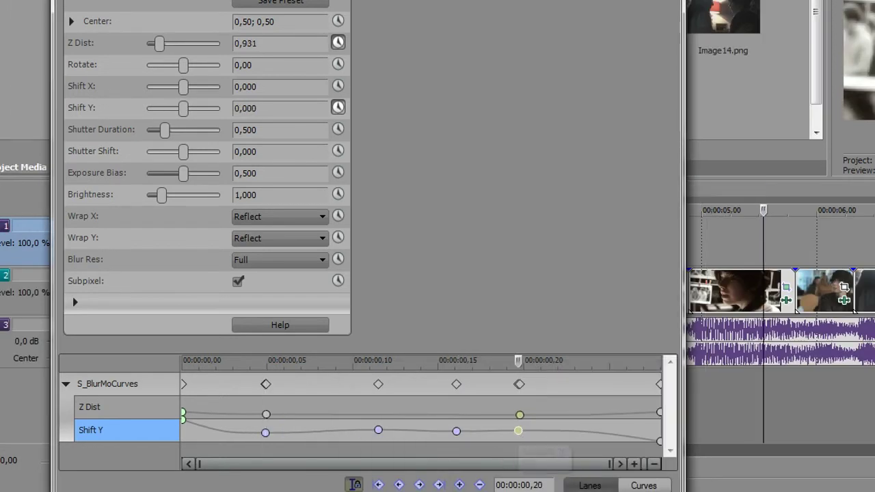
{"action": "mouse_move", "coordinate": [579, 477]}
{"action": "left_click", "coordinate": [608, 466]}
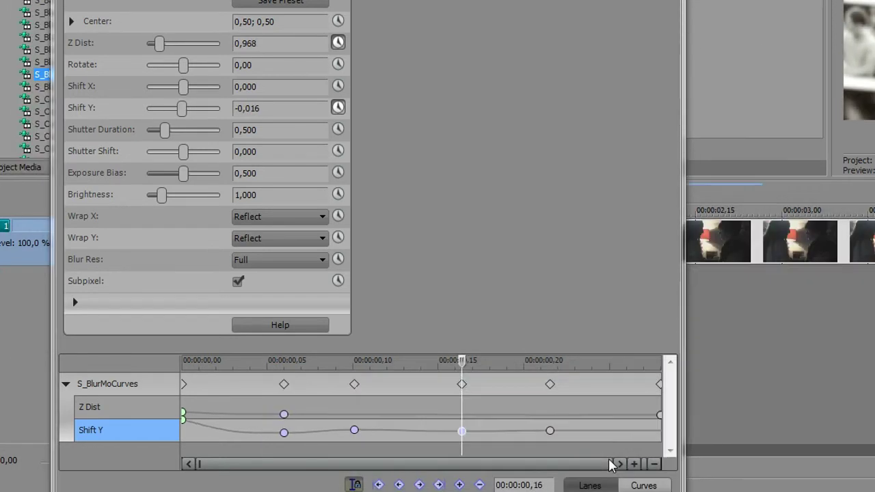
{"action": "right_click", "coordinate": [550, 432]}
{"action": "left_click", "coordinate": [625, 412]}
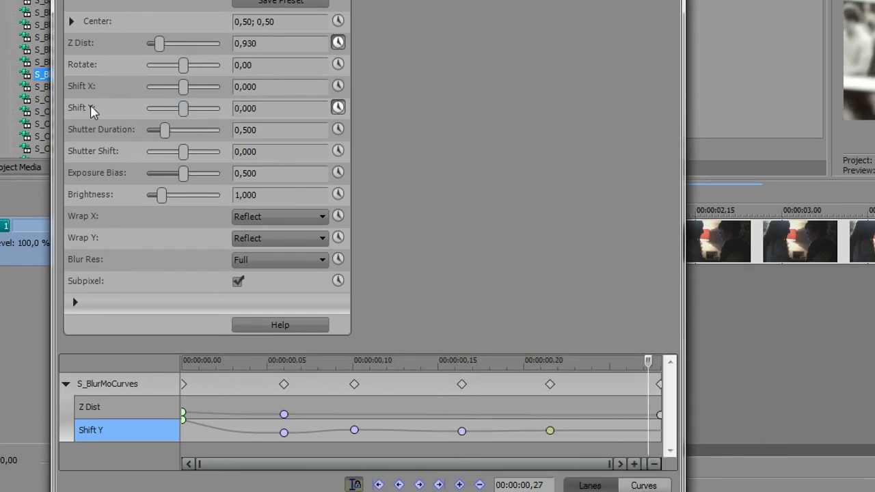
Set Shift Y to -0,500 and Z Dist to about 0,616 at 00:00:00,27.
{"action": "left_click_drag", "start_coordinate": [183, 108], "coordinate": [147, 108]}
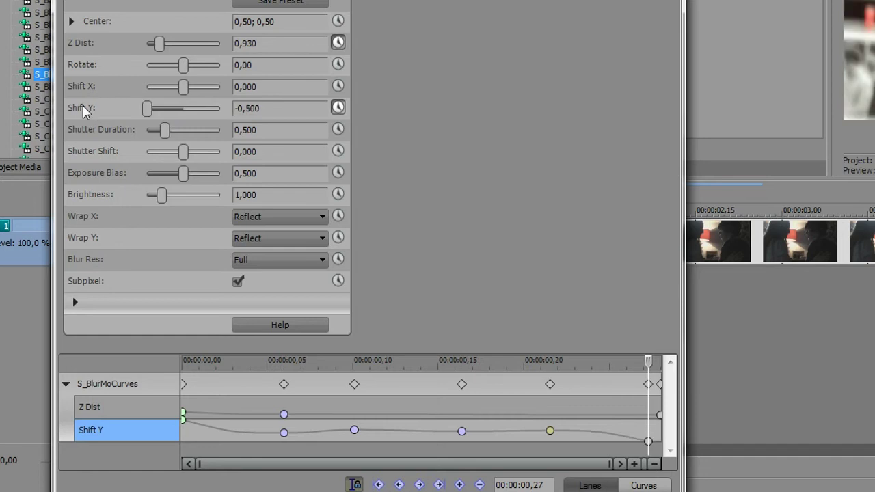
{"action": "left_click_drag", "start_coordinate": [158, 43], "coordinate": [155, 48]}
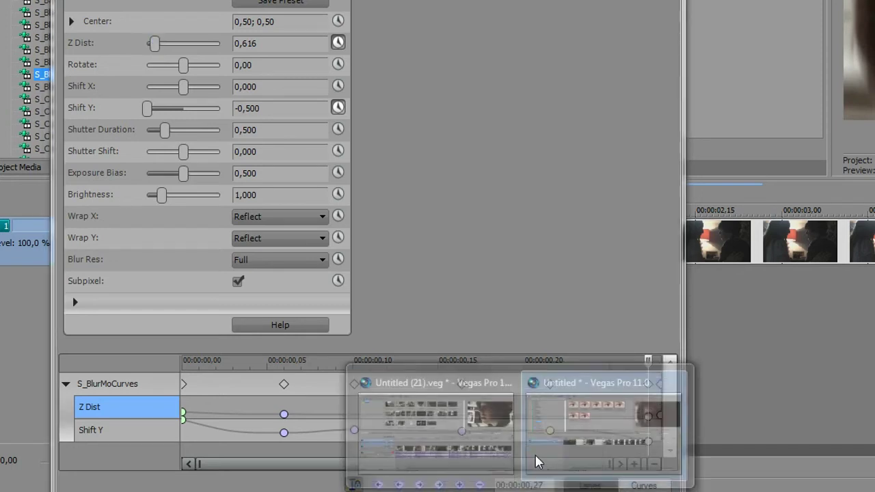
Compare the final Shift Y and Z Dist keyframes with those in the Untitled (21).veg project.
{"action": "left_click", "coordinate": [537, 455]}
{"action": "left_click", "coordinate": [660, 440]}
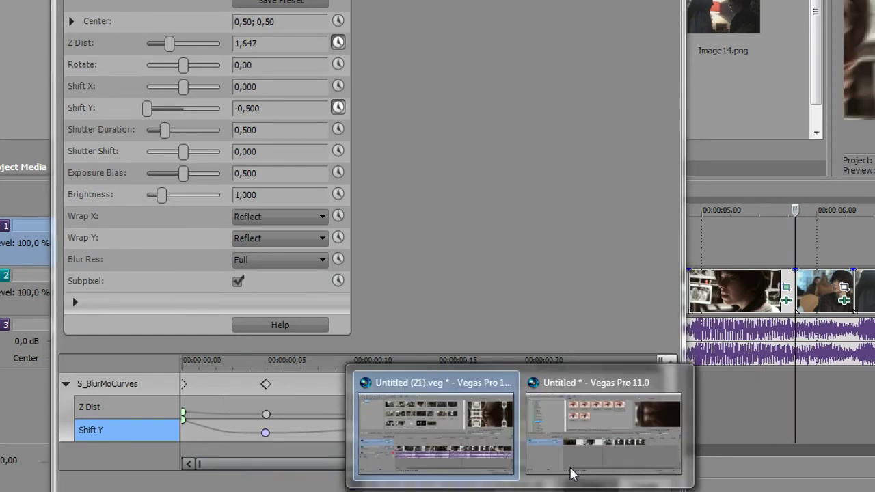
{"action": "left_click", "coordinate": [572, 464]}
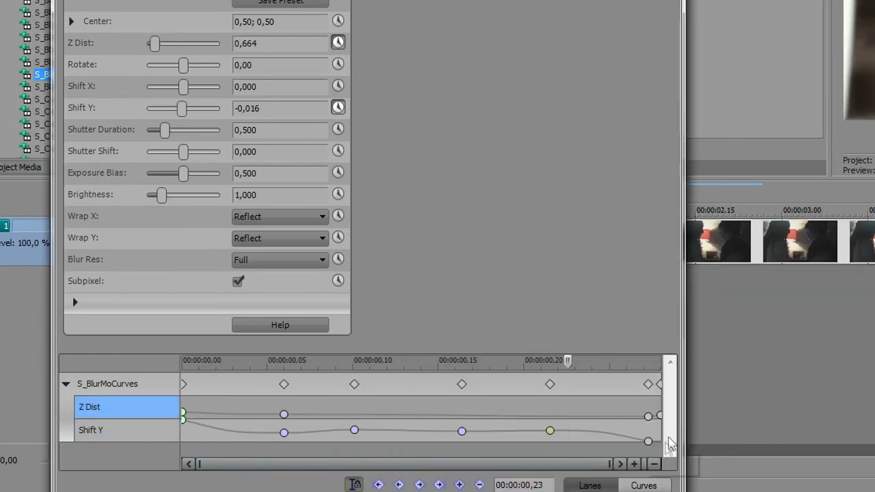
{"action": "left_click", "coordinate": [648, 442]}
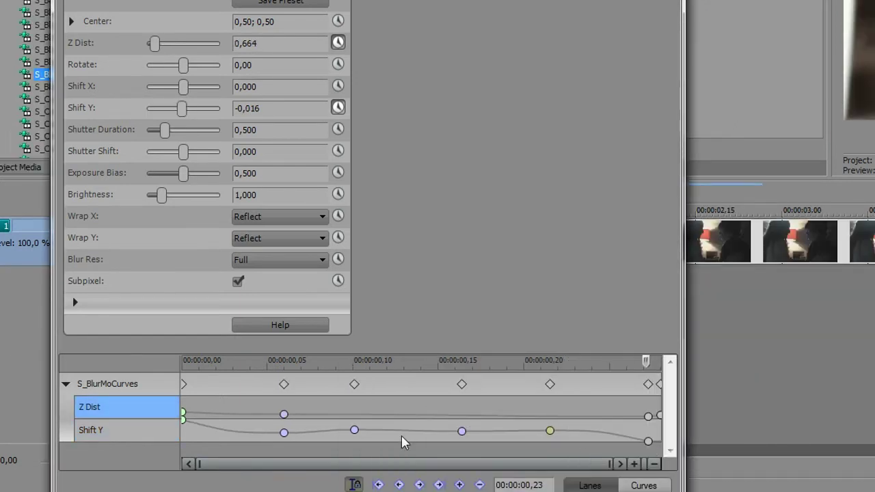
{"action": "left_click", "coordinate": [184, 414]}
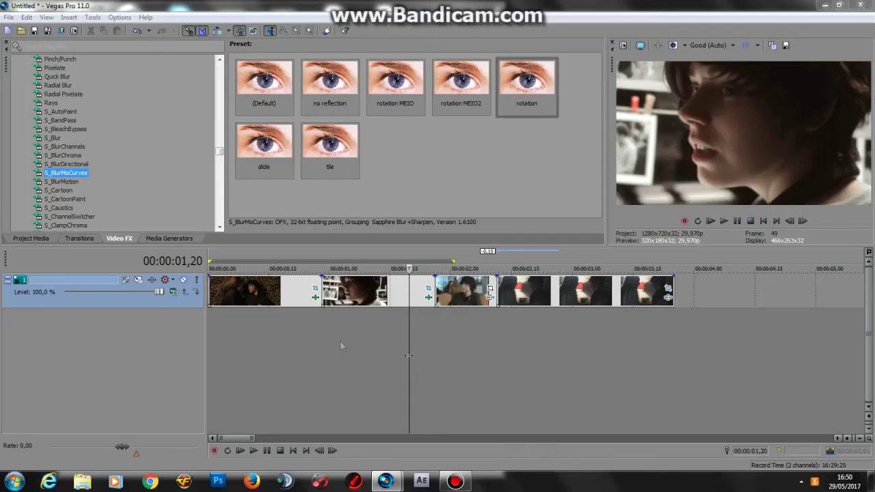
Play back the timeline from the start to check the second clip's sliding motion.
{"action": "left_click", "coordinate": [308, 344]}
{"action": "key", "text": "Home"}
{"action": "key", "text": "space"}
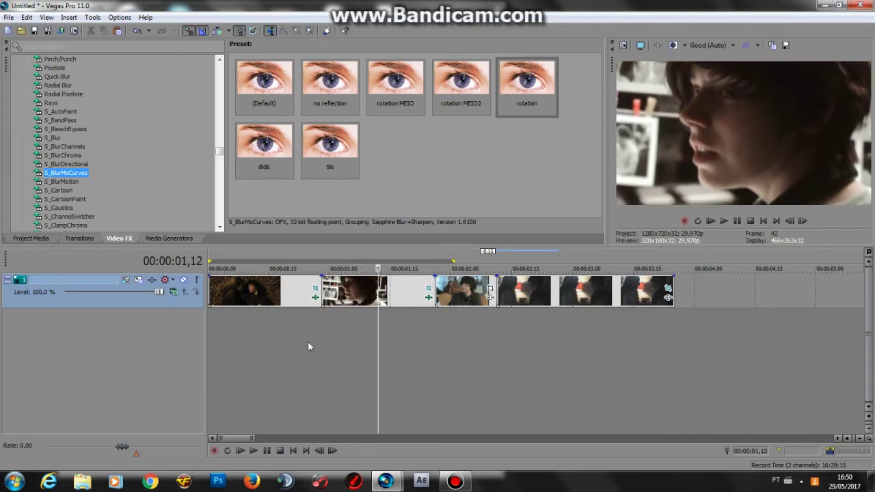
{"action": "key", "text": "space"}
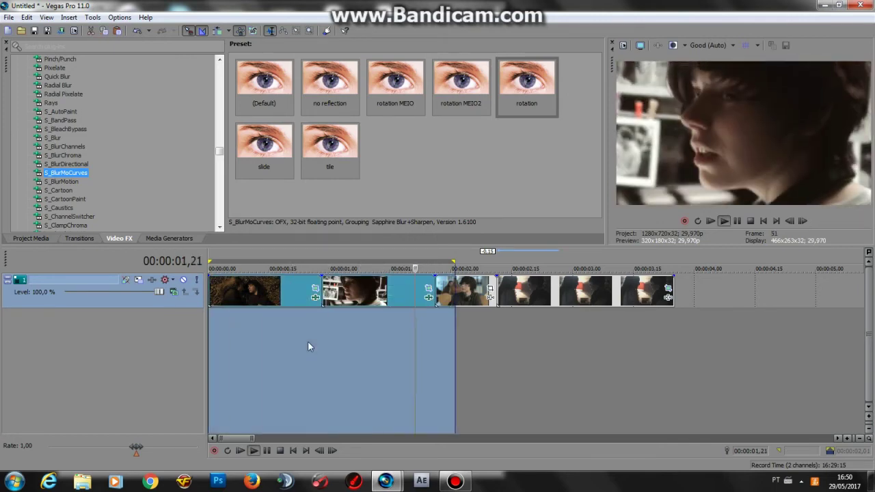
{"action": "key", "text": "space"}
{"action": "left_click", "coordinate": [414, 346]}
{"action": "key", "text": "space"}
{"action": "key", "text": "space"}
Apply the rotation preset of S_BlurMoCurves to the third clip and set Z Dist to about 0,616.
{"action": "left_click", "coordinate": [444, 302]}
{"action": "left_click_drag", "start_coordinate": [519, 88], "coordinate": [463, 280]}
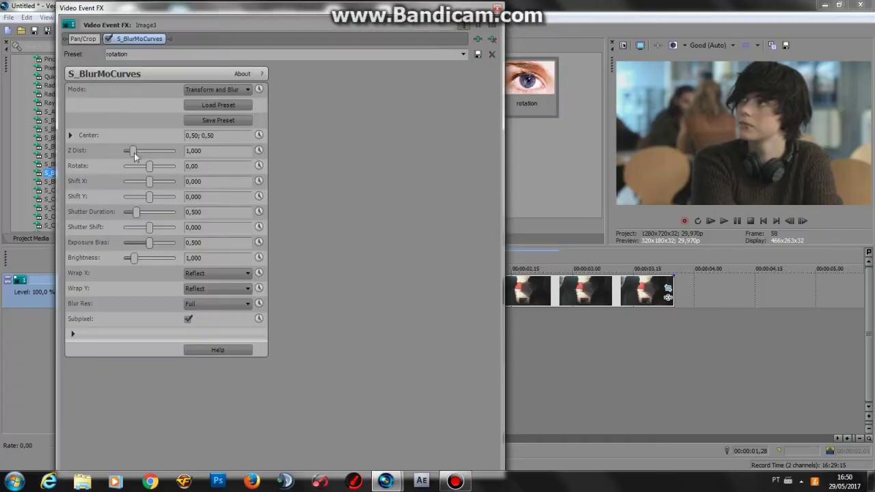
{"action": "left_click_drag", "start_coordinate": [134, 152], "coordinate": [129, 154]}
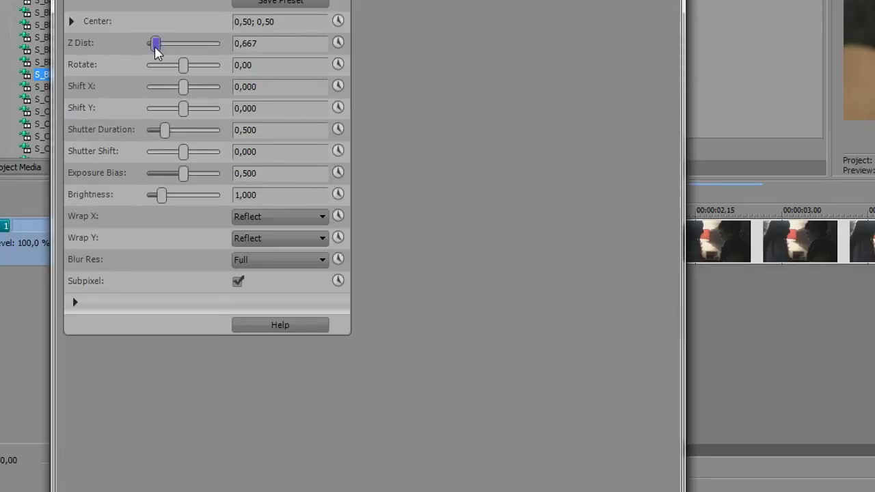
{"action": "left_click_drag", "start_coordinate": [155, 49], "coordinate": [154, 49]}
Set Shift Y to 0,500 and enable keyframe animation for Z Dist and Shift Y.
{"action": "left_click_drag", "start_coordinate": [184, 88], "coordinate": [227, 117]}
{"action": "key", "text": "ctrl+z"}
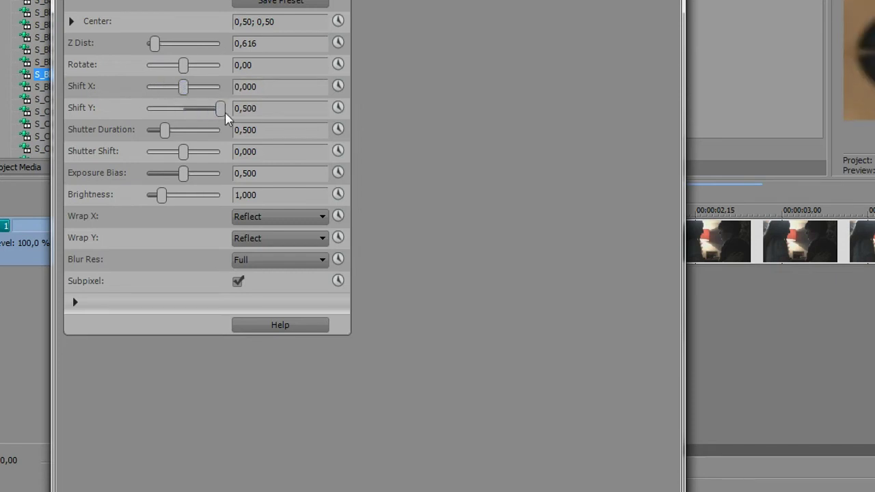
{"action": "left_click", "coordinate": [337, 108]}
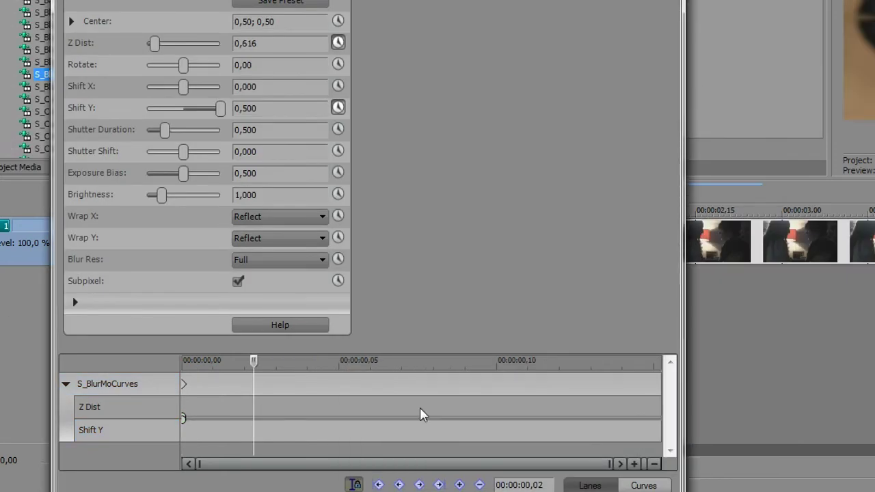
At 00:00:00,08, set Shift Y to 0 and Z Dist to 1.
{"action": "left_click", "coordinate": [420, 407]}
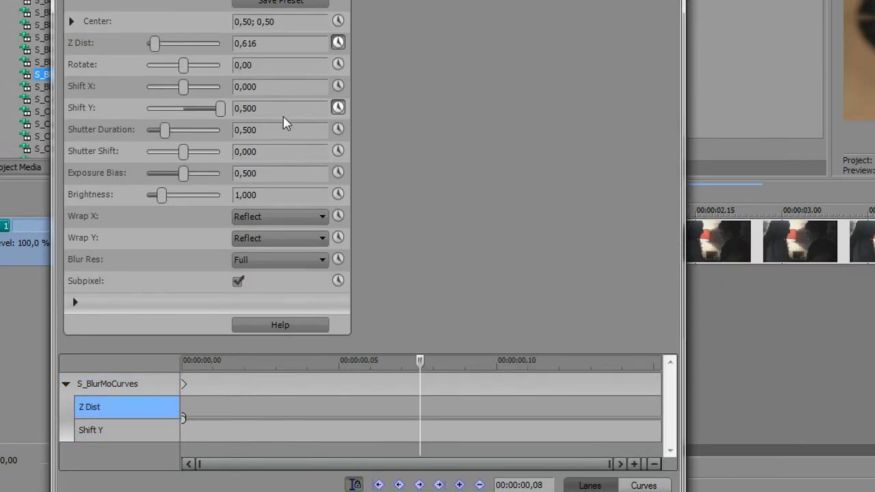
{"action": "left_click_drag", "start_coordinate": [257, 108], "coordinate": [190, 85]}
{"action": "type", "text": "0"}
{"action": "key", "text": "Return"}
{"action": "left_click_drag", "start_coordinate": [262, 43], "coordinate": [3, 26]}
{"action": "type", "text": "1"}
{"action": "key", "text": "Return"}
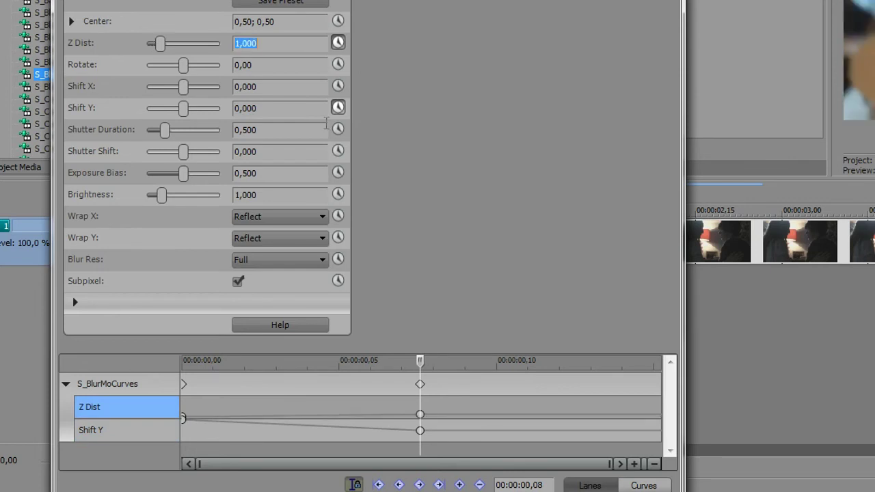
At 00:00:00,15, set Shift Y to -0,500 and Z Dist to about 0,616.
{"action": "left_click", "coordinate": [658, 397]}
{"action": "left_click_drag", "start_coordinate": [185, 107], "coordinate": [121, 111]}
{"action": "left_click_drag", "start_coordinate": [156, 46], "coordinate": [156, 46]}
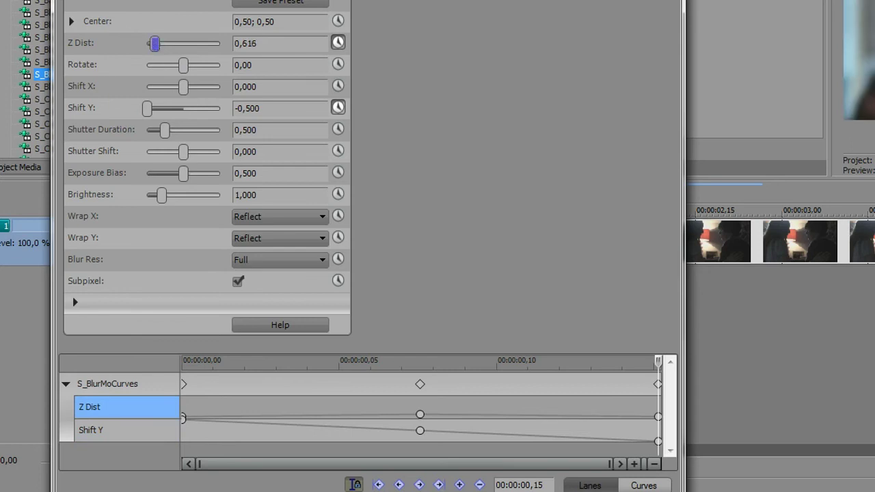
Apply Slow Fade to the third clip's Z Dist and Shift Y keyframes at 00:00:00,08.
{"action": "left_click_drag", "start_coordinate": [659, 422], "coordinate": [663, 419]}
{"action": "left_click", "coordinate": [658, 417]}
{"action": "left_click_drag", "start_coordinate": [447, 375], "coordinate": [414, 436]}
{"action": "right_click", "coordinate": [423, 414]}
{"action": "left_click", "coordinate": [449, 411]}
{"action": "key", "text": "Escape"}
Apply Fast Fade to the Z Dist and Shift Y keyframes at 00:00:00,00.
{"action": "left_click", "coordinate": [182, 416]}
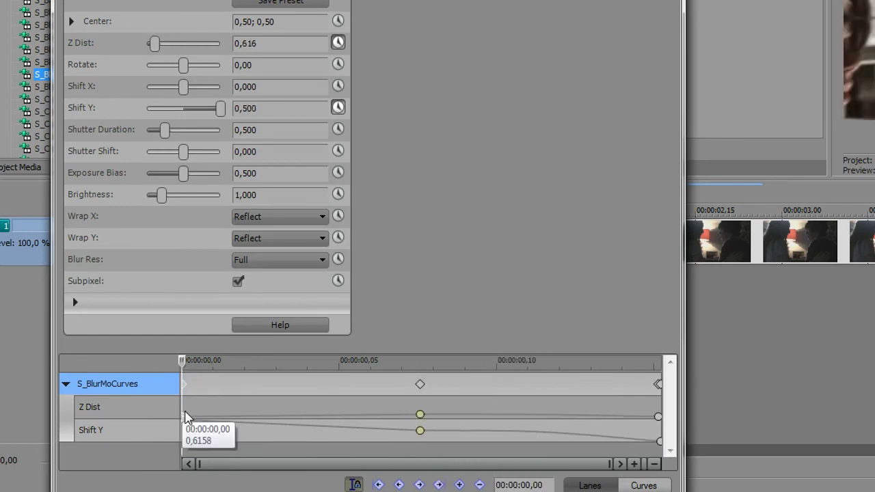
{"action": "right_click", "coordinate": [183, 384]}
{"action": "left_click", "coordinate": [219, 393]}
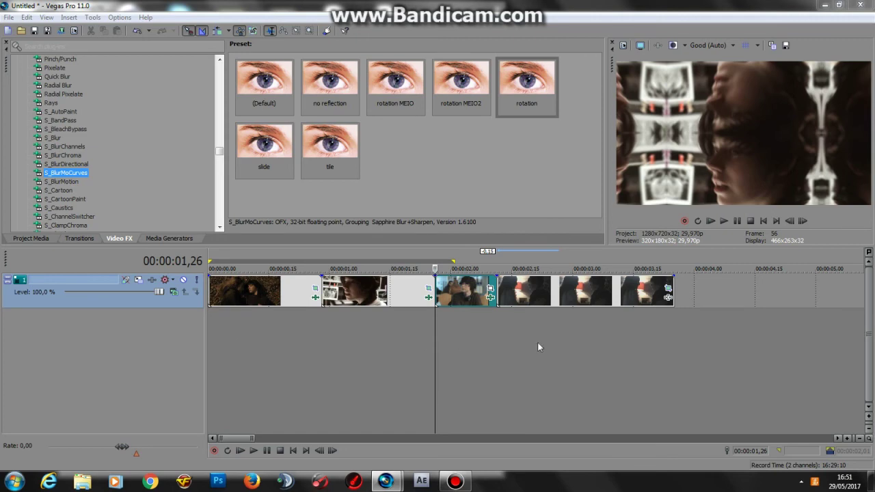
Play back the first three clips to review the sliding transitions.
{"action": "left_click_drag", "start_coordinate": [503, 331], "coordinate": [209, 314]}
{"action": "key", "text": "space"}
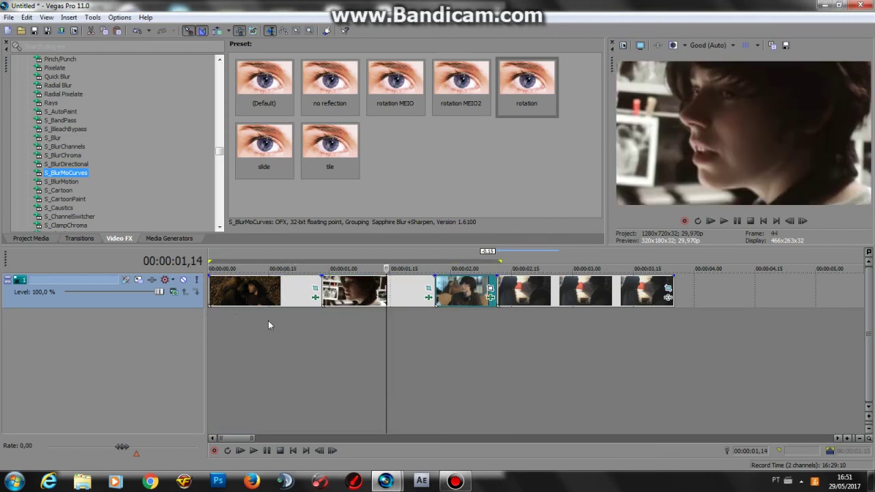
{"action": "key", "text": "space"}
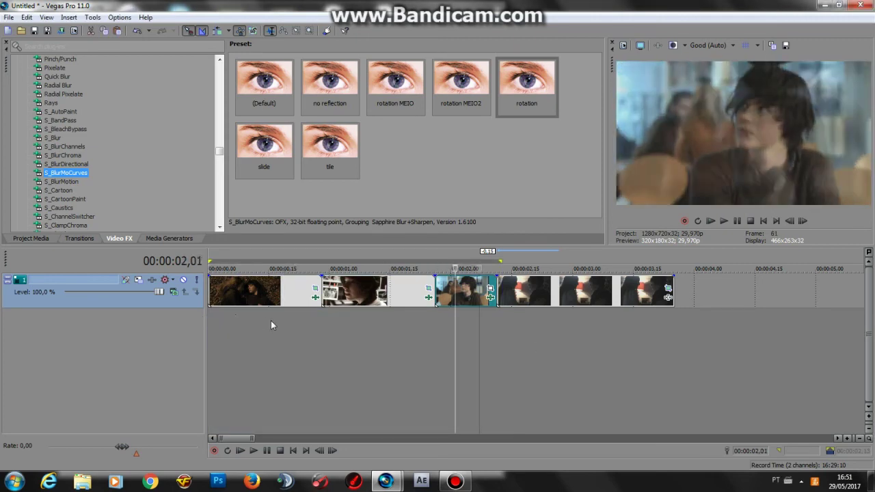
{"action": "key", "text": "space"}
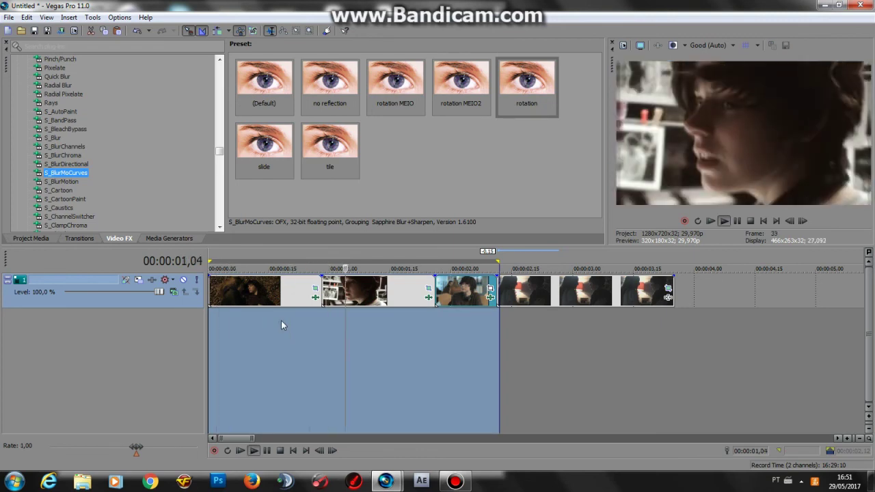
{"action": "left_click", "coordinate": [421, 359]}
{"action": "left_click", "coordinate": [371, 369]}
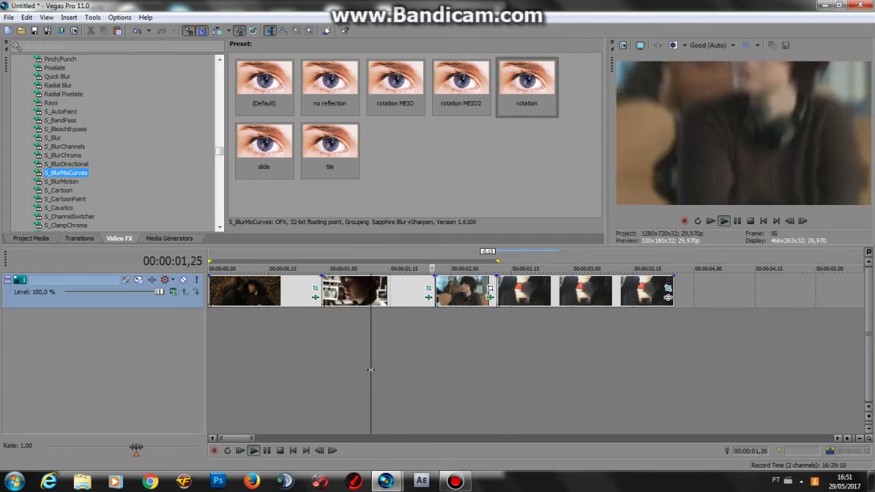
Copy the second clip and paste its event attributes onto the fourth clip.
{"action": "right_click", "coordinate": [376, 290]}
{"action": "left_click", "coordinate": [430, 288]}
{"action": "right_click", "coordinate": [517, 291]}
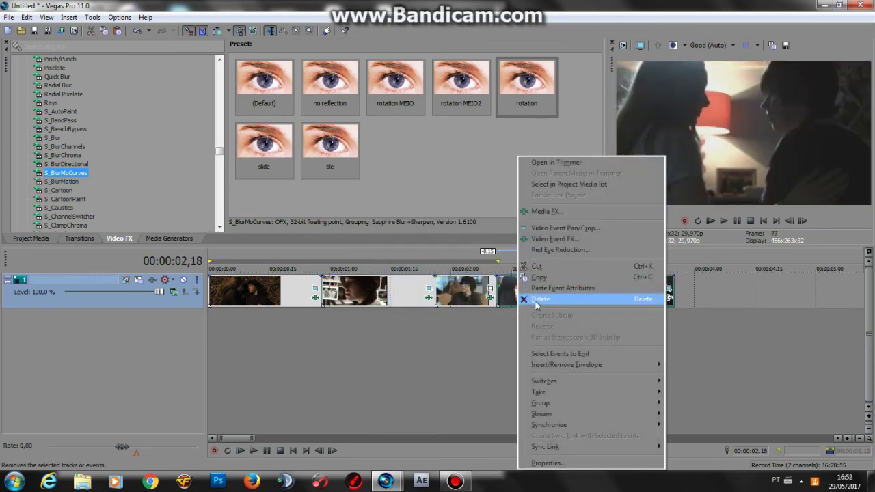
{"action": "left_click", "coordinate": [561, 288]}
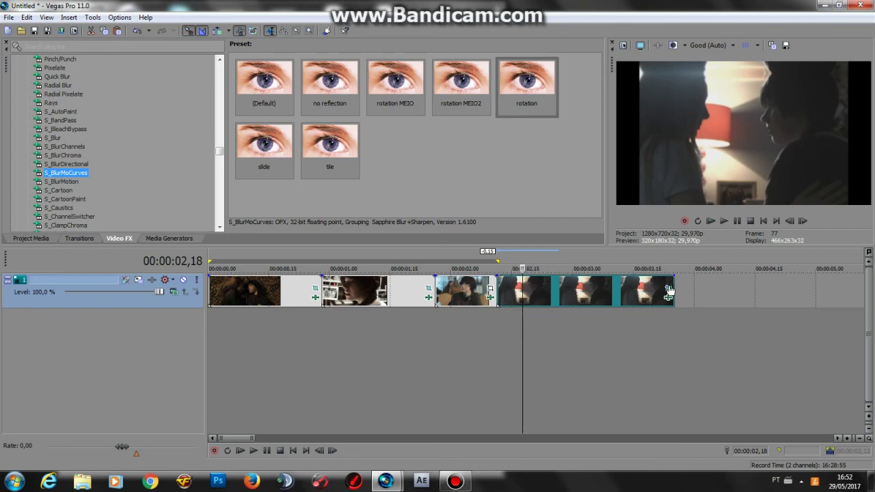
Restore the fourth clip's Pan/Crop framing to the full image.
{"action": "left_click", "coordinate": [669, 290]}
{"action": "right_click", "coordinate": [326, 280]}
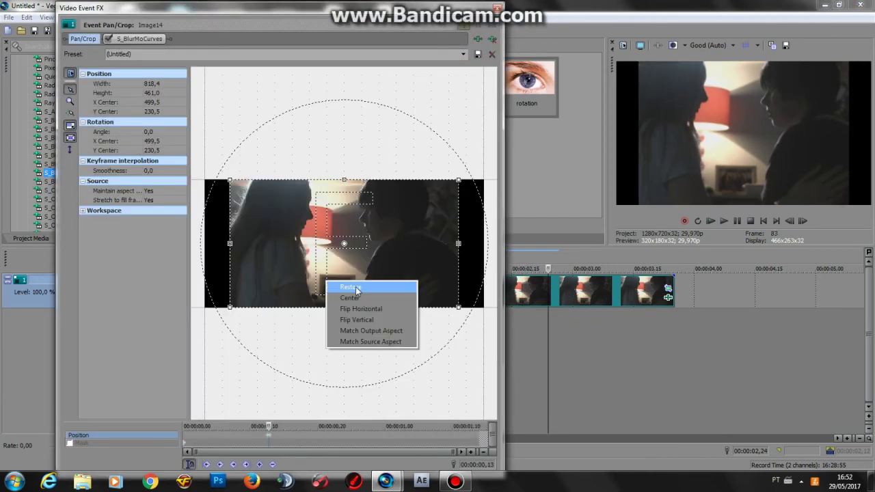
{"action": "left_click", "coordinate": [351, 287]}
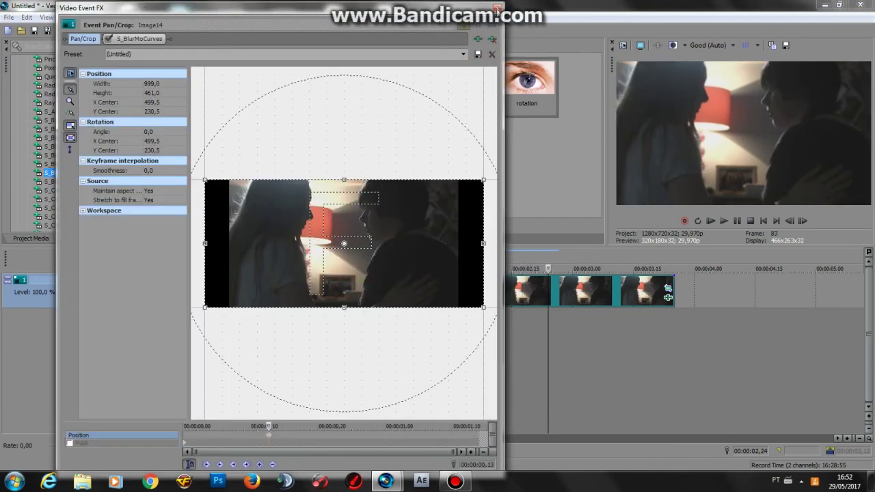
{"action": "left_click", "coordinate": [498, 9]}
Step frame by frame through the start of the fourth clip to examine its sliding movement.
{"action": "left_click", "coordinate": [490, 341]}
{"action": "left_click", "coordinate": [799, 219]}
{"action": "left_click", "coordinate": [800, 219]}
{"action": "left_click", "coordinate": [800, 219]}
{"action": "left_click", "coordinate": [800, 219]}
{"action": "left_click", "coordinate": [800, 218]}
{"action": "left_click", "coordinate": [803, 221]}
{"action": "left_click", "coordinate": [802, 221]}
{"action": "left_click", "coordinate": [802, 220]}
{"action": "left_click", "coordinate": [802, 221]}
{"action": "left_click", "coordinate": [803, 221]}
{"action": "left_click", "coordinate": [803, 220]}
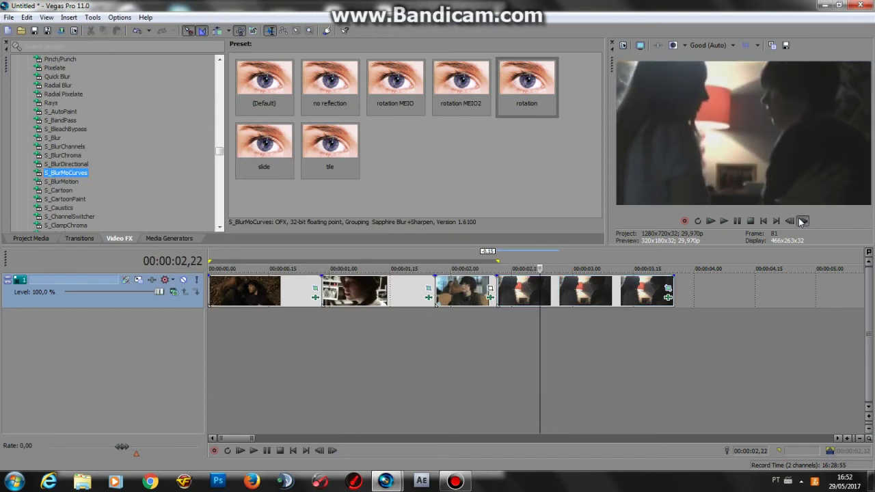
Delete the fourth clip's last S_BlurMoCurves keyframes for Z Dist and Shift Y at 00:00:00,28.
{"action": "left_click", "coordinate": [667, 290]}
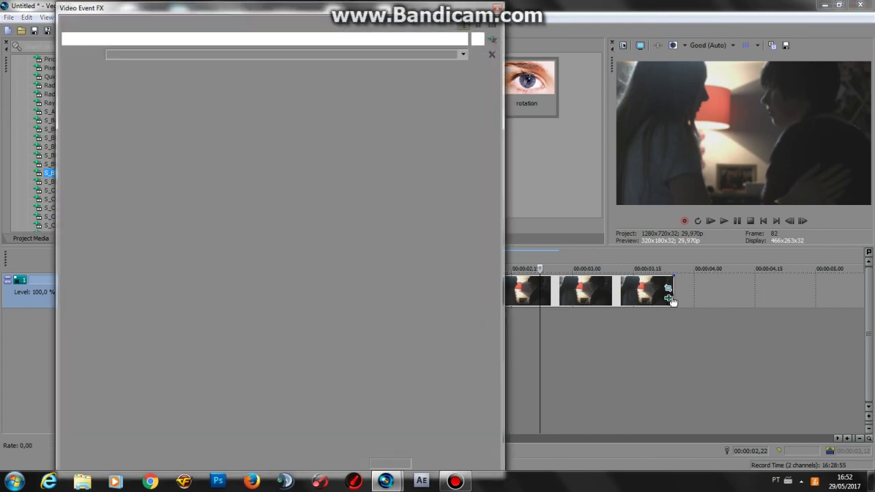
{"action": "right_click", "coordinate": [362, 435]}
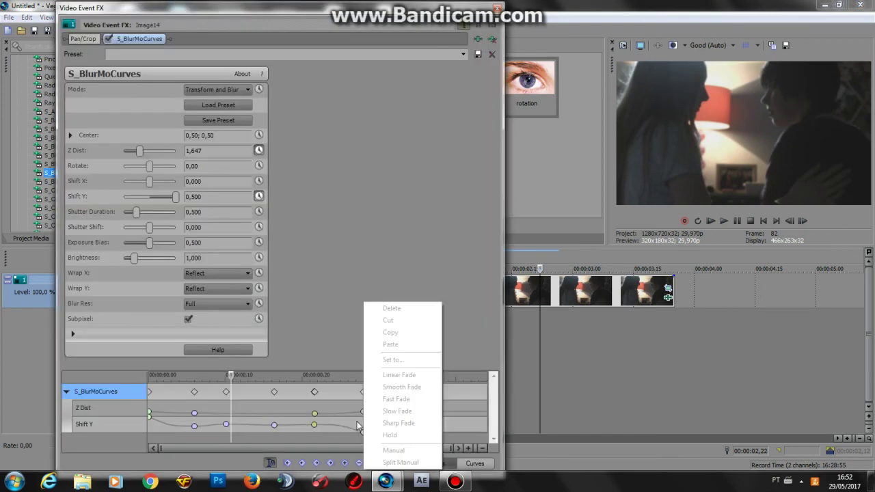
{"action": "left_click", "coordinate": [352, 385]}
{"action": "left_click", "coordinate": [364, 412]}
{"action": "right_click", "coordinate": [365, 412]}
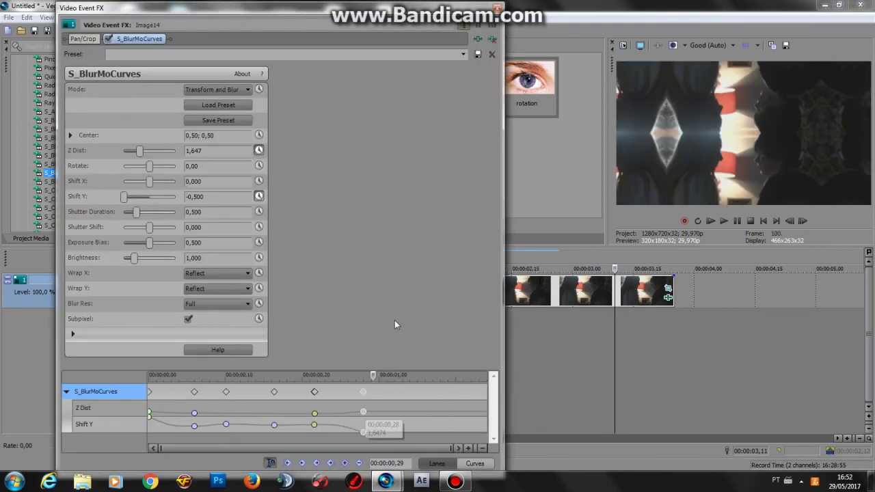
{"action": "left_click", "coordinate": [392, 308]}
Change the fade type of the fourth clip's remaining final S_BlurMoCurves keyframes and move them to the end of the clip.
{"action": "left_click", "coordinate": [317, 411]}
{"action": "right_click", "coordinate": [316, 412]}
{"action": "left_click", "coordinate": [339, 387]}
{"action": "left_click_drag", "start_coordinate": [314, 416], "coordinate": [586, 416]}
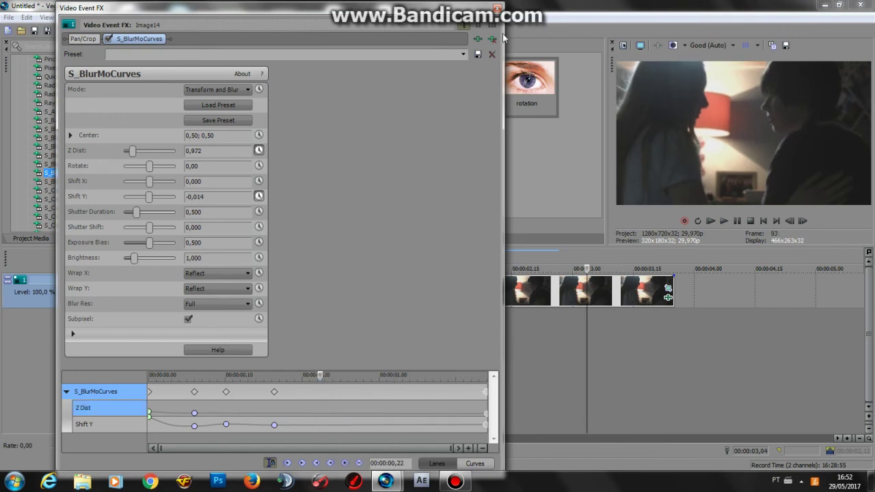
{"action": "left_click", "coordinate": [498, 8]}
Build a dynamic RAM preview of the range spanning all four clips and play it back from the start.
{"action": "left_click_drag", "start_coordinate": [701, 382], "coordinate": [2, 314]}
{"action": "key", "text": "shift+b"}
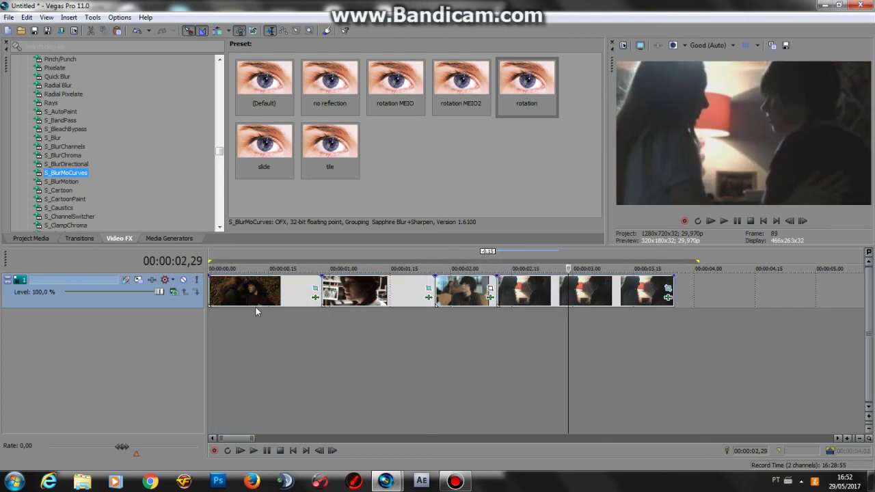
{"action": "double_click", "coordinate": [644, 332]}
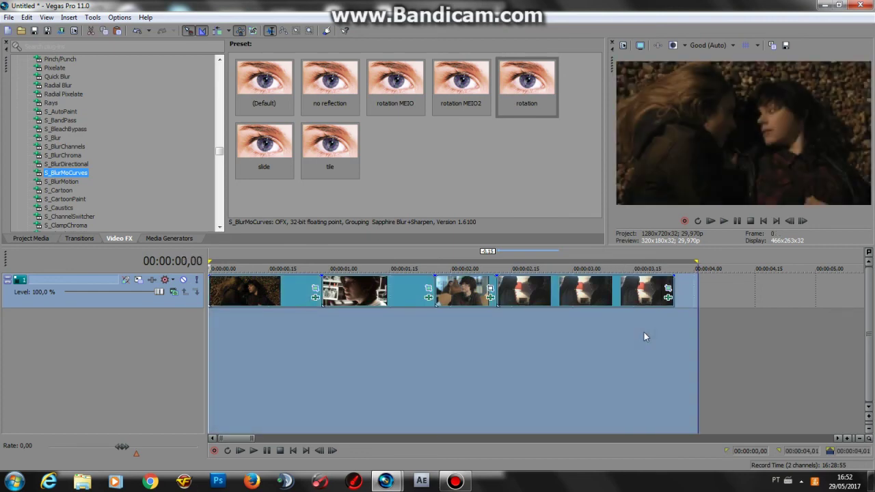
{"action": "key", "text": "space"}
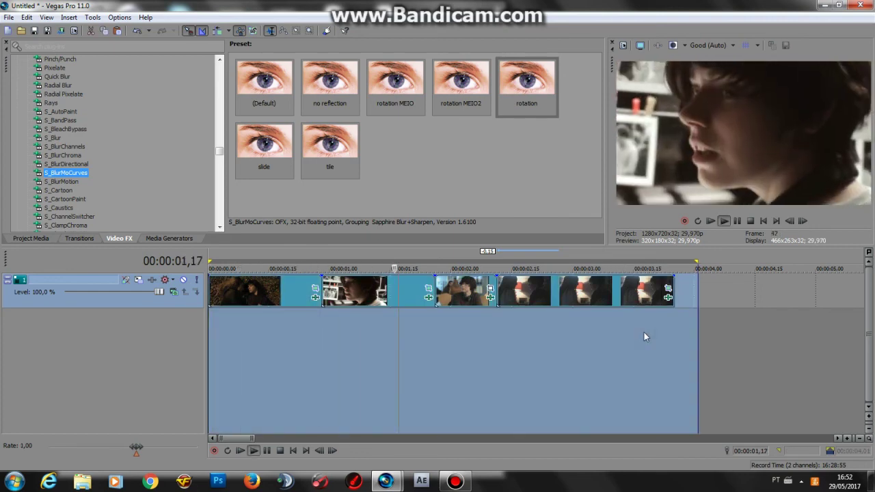